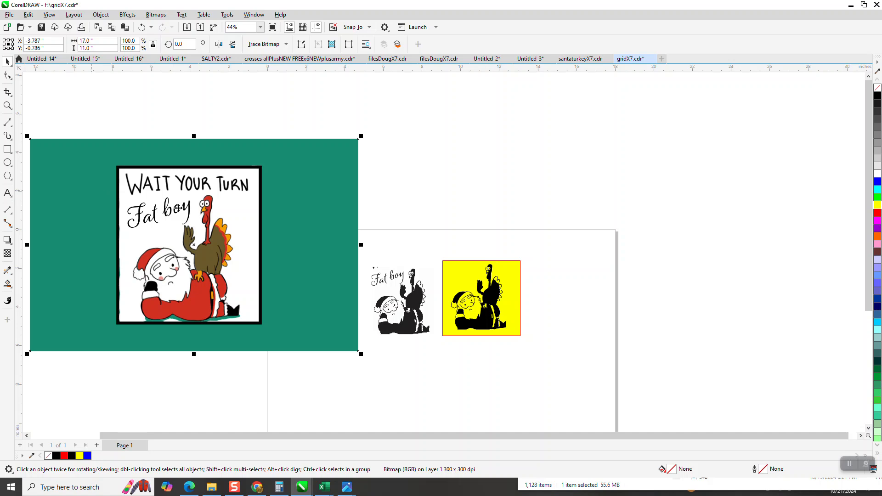
# Step: Examine the yellow-backed silhouette trace up close, zooming in and back out
pyautogui.click(8, 106)
pyautogui.moveTo(469, 304); pyautogui.dragTo(530, 350)
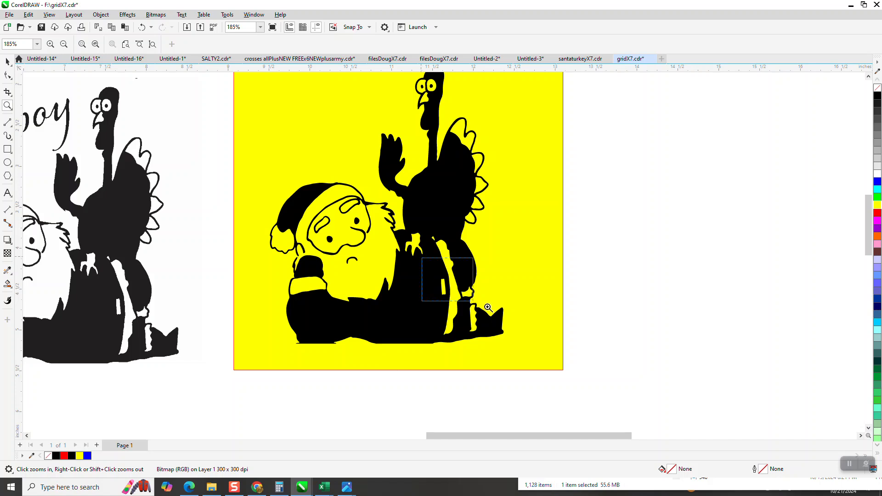
pyautogui.scroll(5, 577, 330)
pyautogui.scroll(-4, 506, 278)
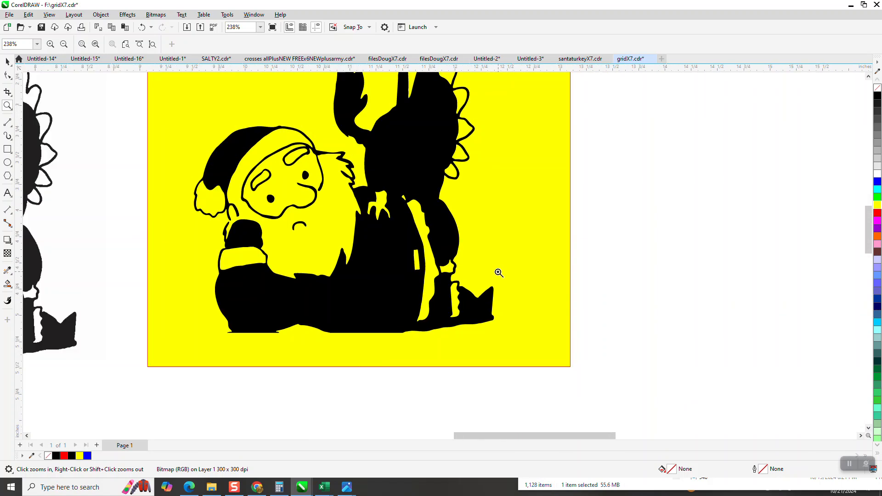
pyautogui.scroll(-1, 499, 272)
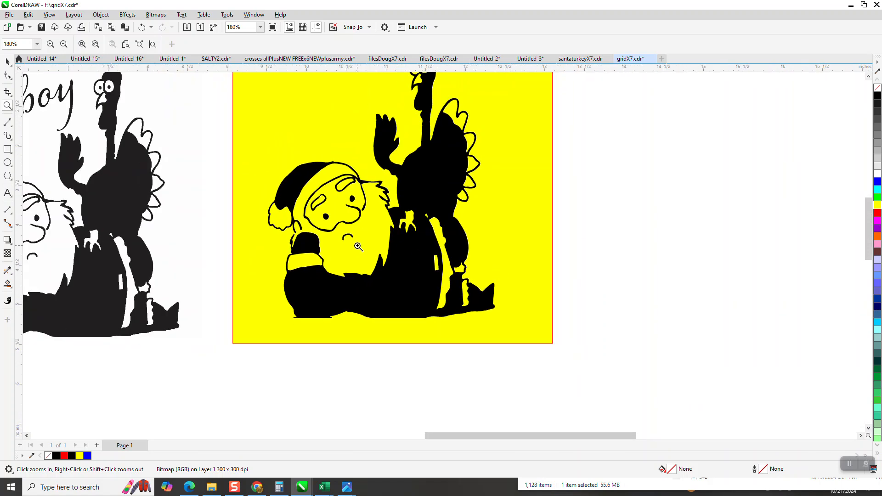
pyautogui.scroll(-1, 384, 248)
pyautogui.scroll(-2, 399, 252)
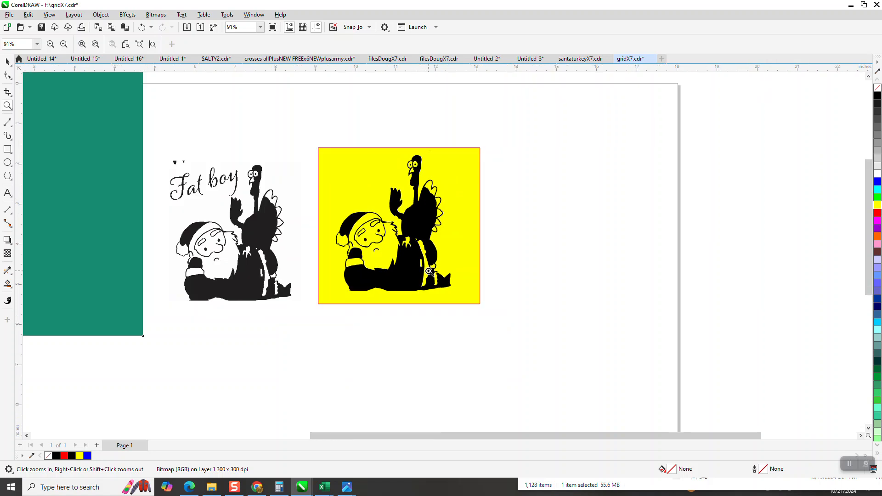
pyautogui.scroll(-1, 429, 272)
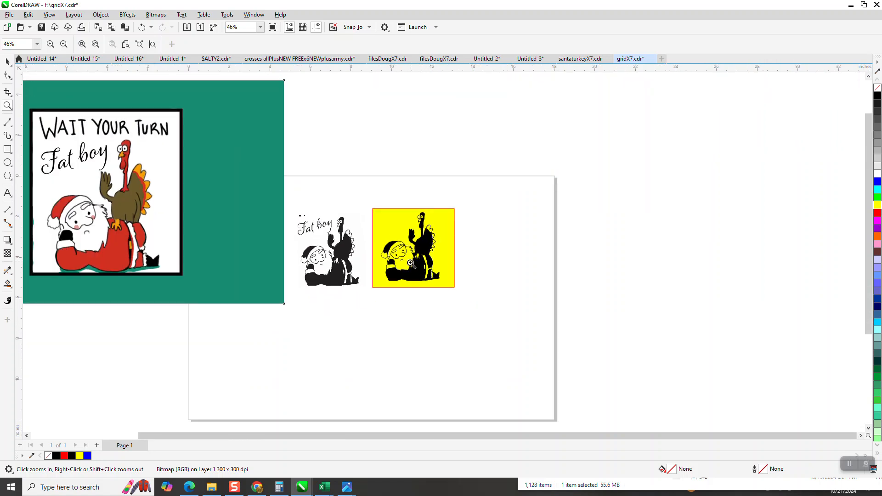
pyautogui.scroll(-1, 459, 280)
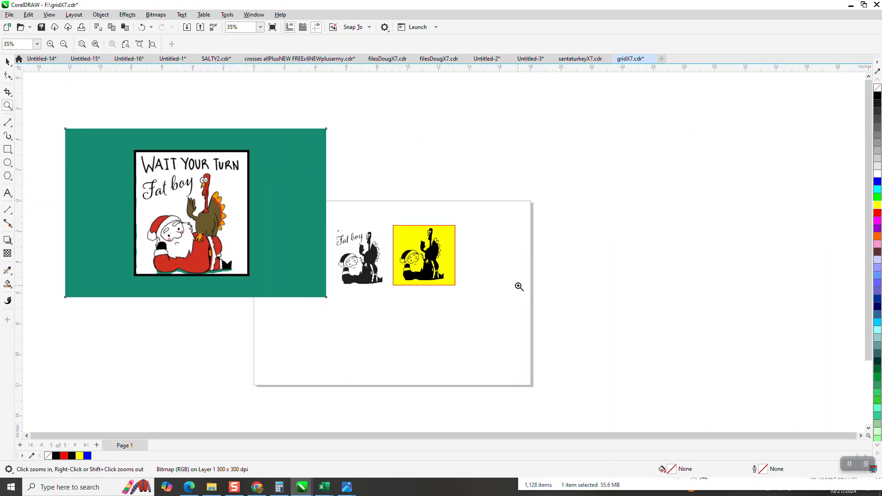
# Step: Crop the green-background bitmap down to the Santa and turkey artwork inside the black border
pyautogui.click(8, 64)
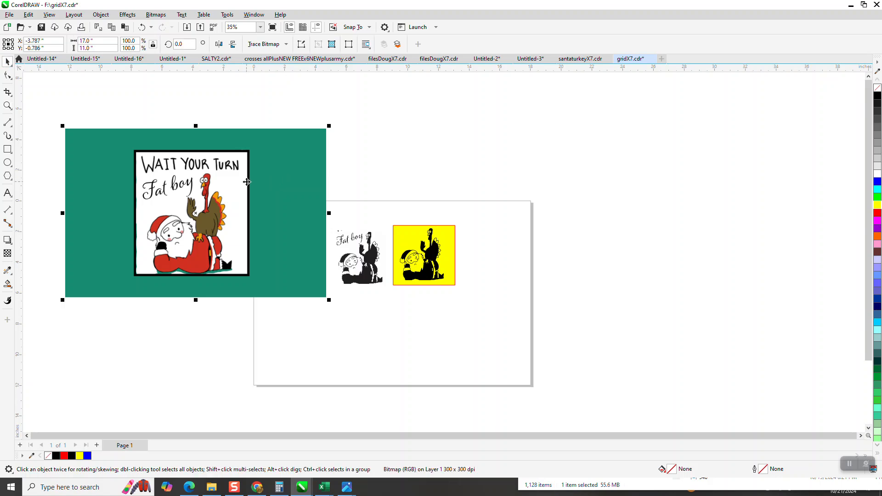
pyautogui.click(7, 105)
pyautogui.click(7, 92)
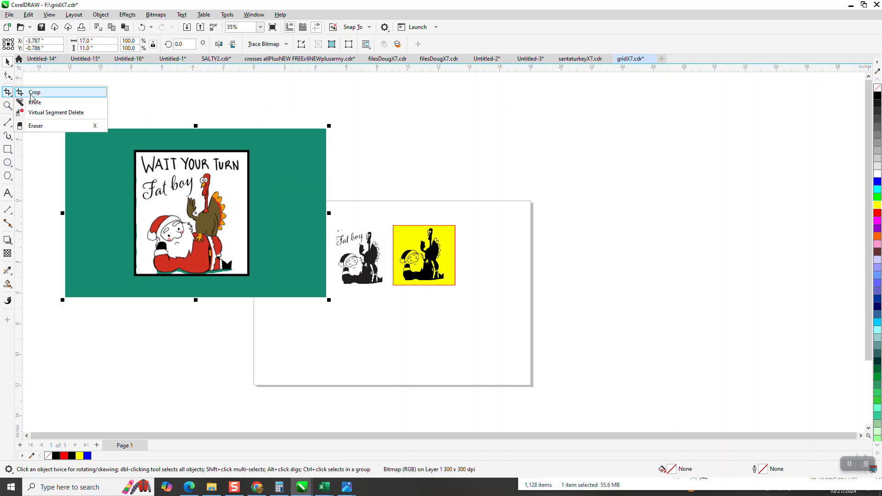
pyautogui.click(33, 92)
pyautogui.moveTo(146, 175); pyautogui.dragTo(242, 274)
pyautogui.moveTo(194, 176); pyautogui.dragTo(193, 169)
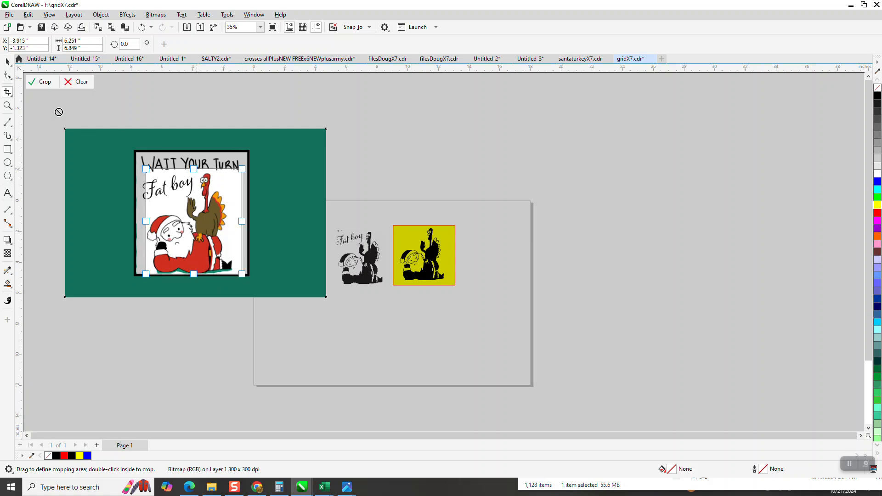
pyautogui.click(45, 82)
# Step: Move the cropped artwork onto the page below the black silhouette and place a copy beside it
pyautogui.click(7, 61)
pyautogui.click(207, 177)
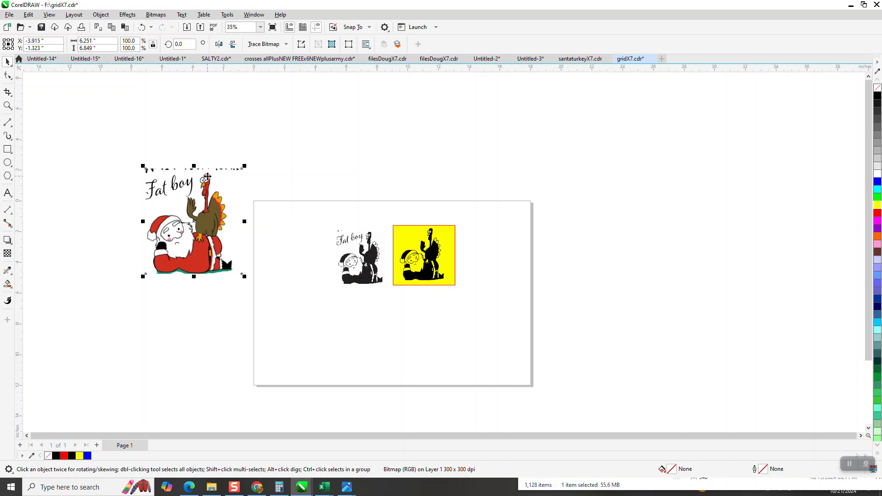
pyautogui.moveTo(243, 166); pyautogui.dragTo(375, 318)
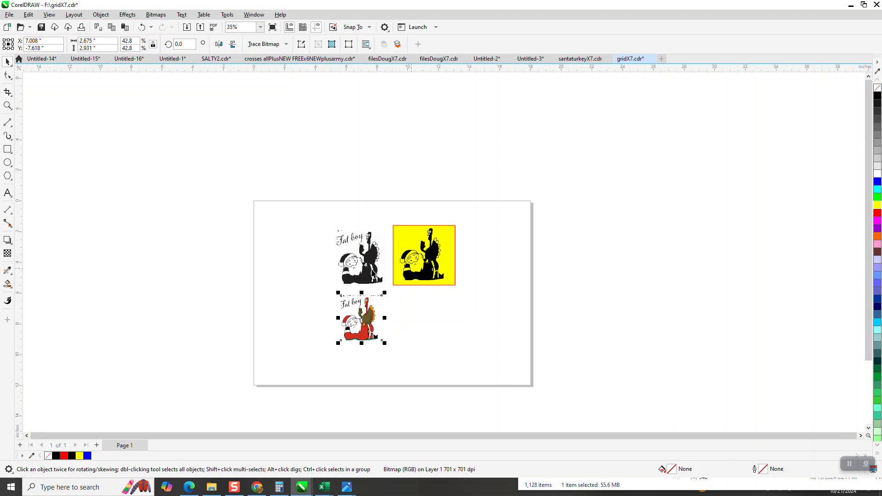
pyautogui.moveTo(372, 317); pyautogui.dragTo(453, 317)
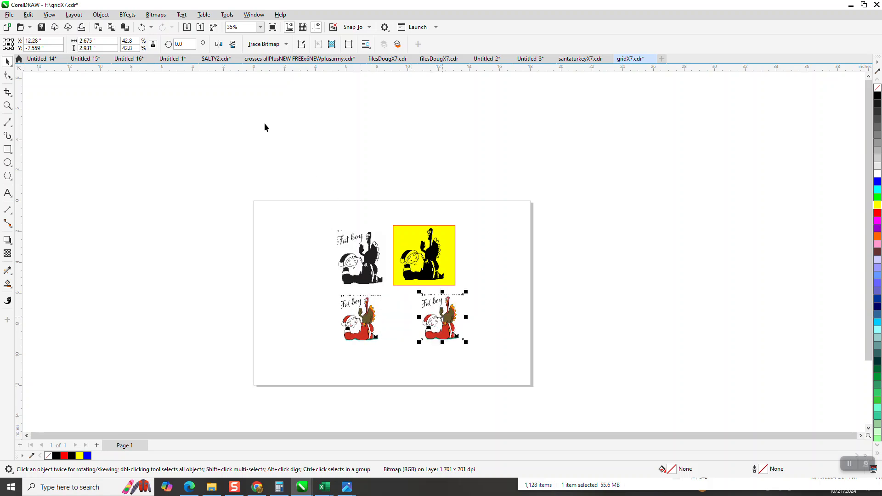
# Step: Outline-trace the copy as Clipart with detail 90 and smoothing 25, and move the traced group aside
pyautogui.click(285, 44)
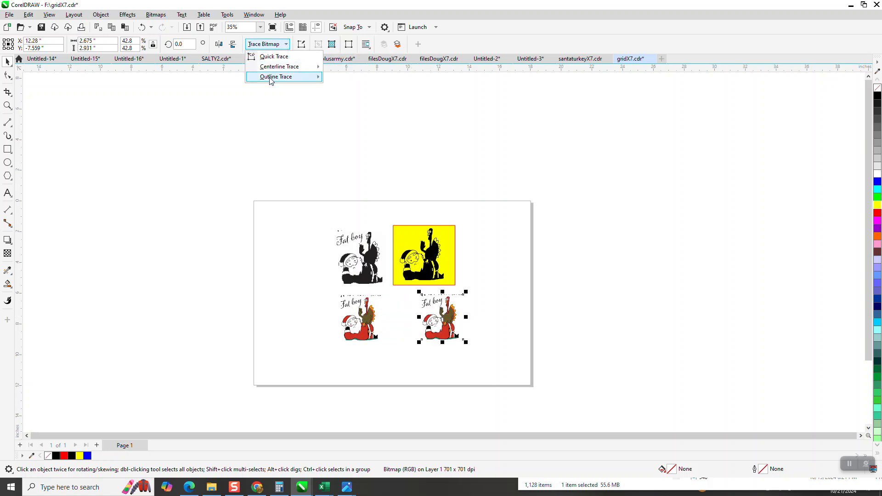
pyautogui.moveTo(277, 79)
pyautogui.click(360, 108)
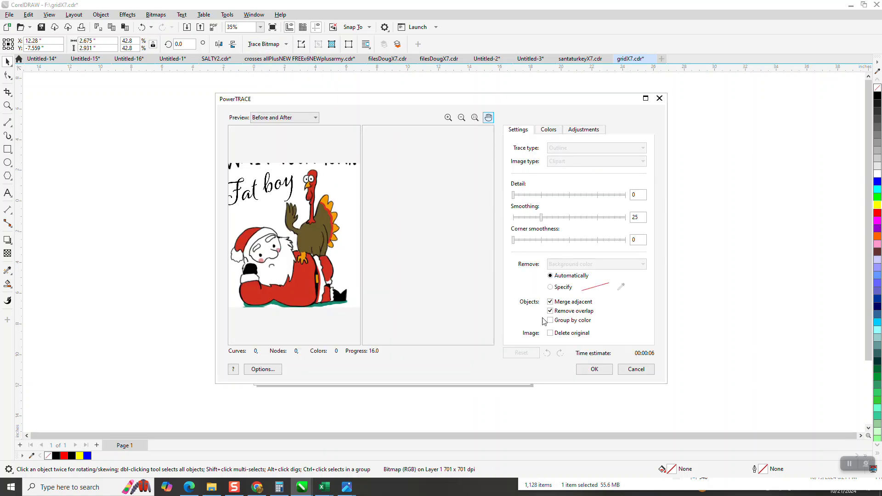
pyautogui.click(594, 371)
pyautogui.moveTo(518, 325); pyautogui.dragTo(546, 325)
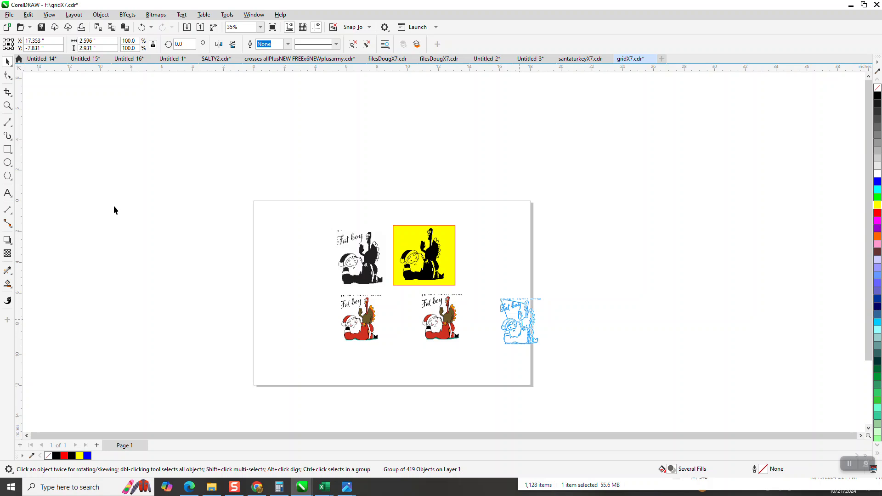
# Step: Inspect the color trace's edges up close
pyautogui.click(7, 106)
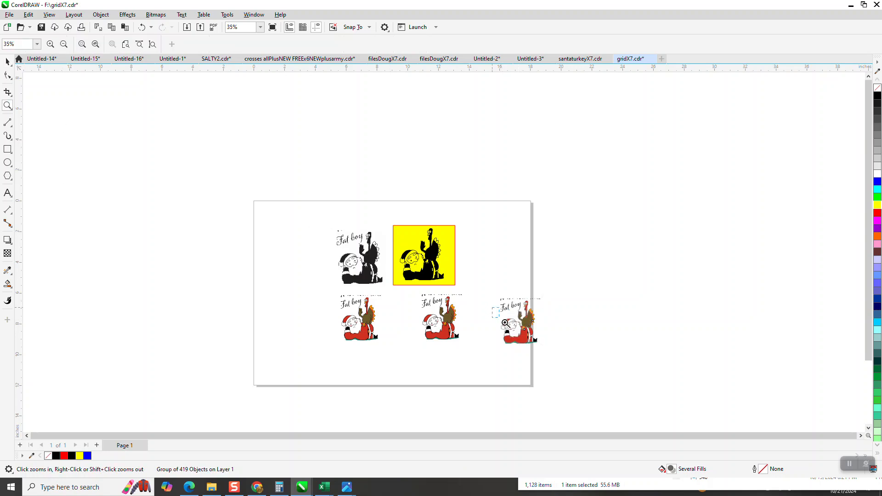
pyautogui.moveTo(505, 323); pyautogui.dragTo(632, 381)
pyautogui.moveTo(118, 146); pyautogui.dragTo(320, 268)
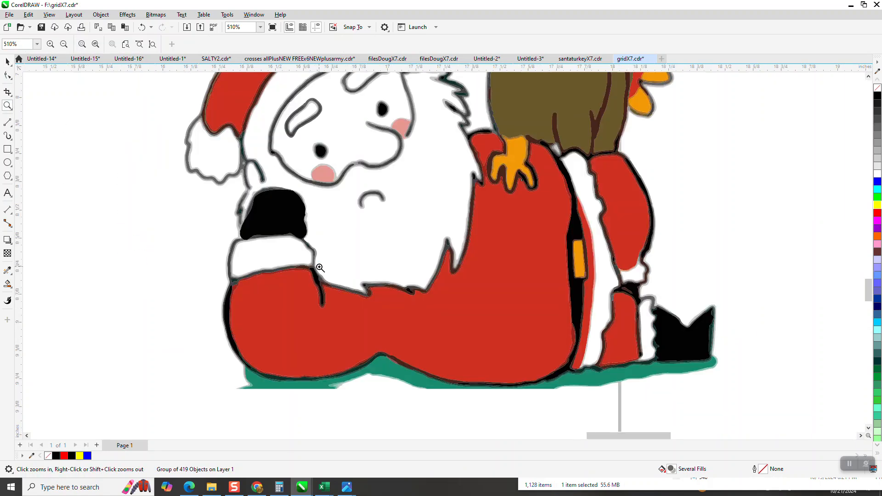
pyautogui.moveTo(291, 205); pyautogui.dragTo(352, 256)
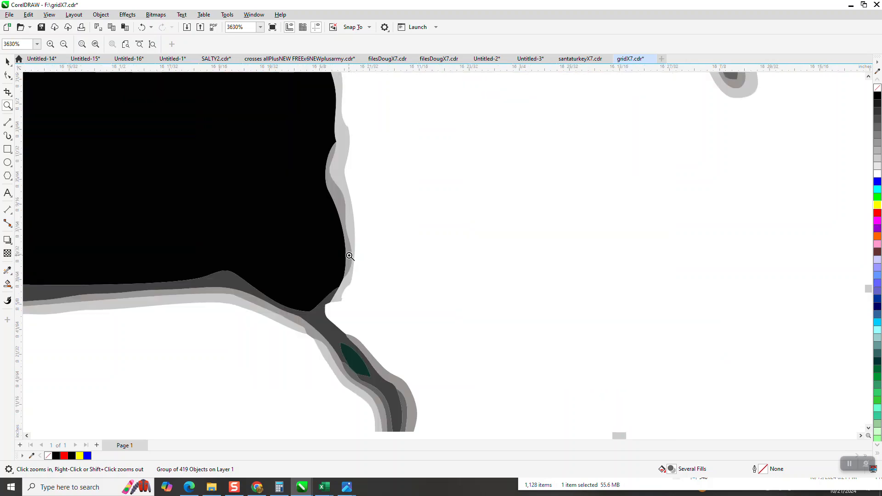
pyautogui.scroll(-2, 359, 259)
pyautogui.scroll(-5, 377, 265)
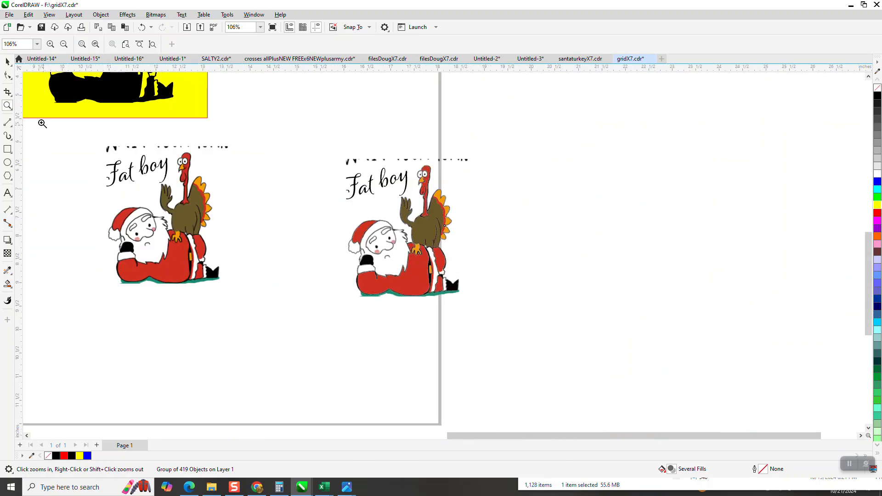
# Step: Move the color traced group up beside the yellow silhouette on the page
pyautogui.click(8, 61)
pyautogui.scroll(-1, 281, 228)
pyautogui.moveTo(416, 260); pyautogui.dragTo(365, 142)
pyautogui.scroll(-2, 446, 241)
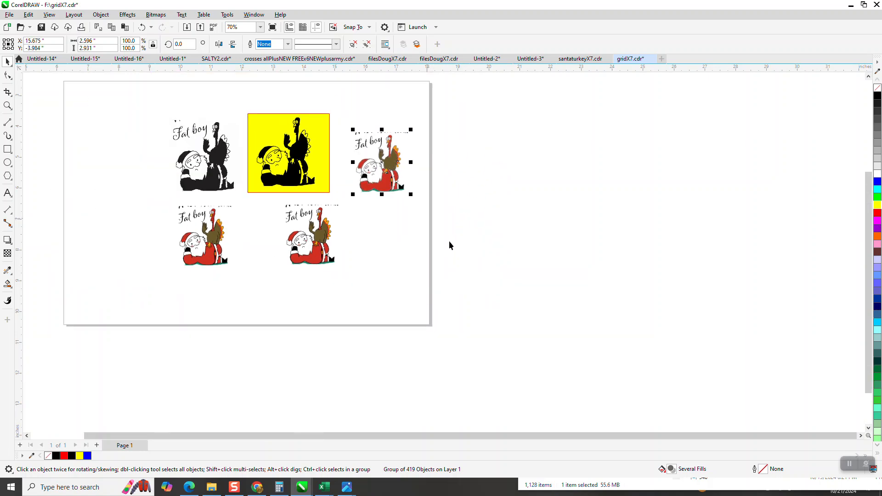
# Step: Delete the selected bitmap copy and undo the last action
pyautogui.click(331, 241)
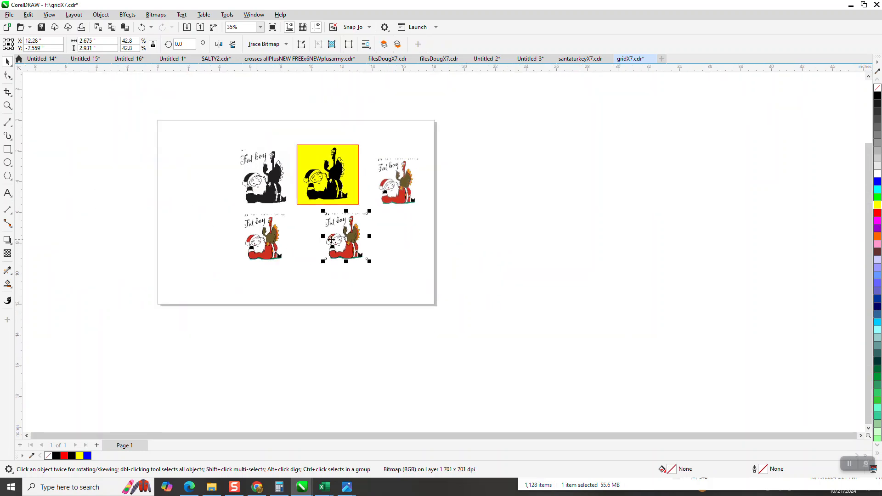
pyautogui.press('Delete')
pyautogui.hotkey('ctrl', 'z')
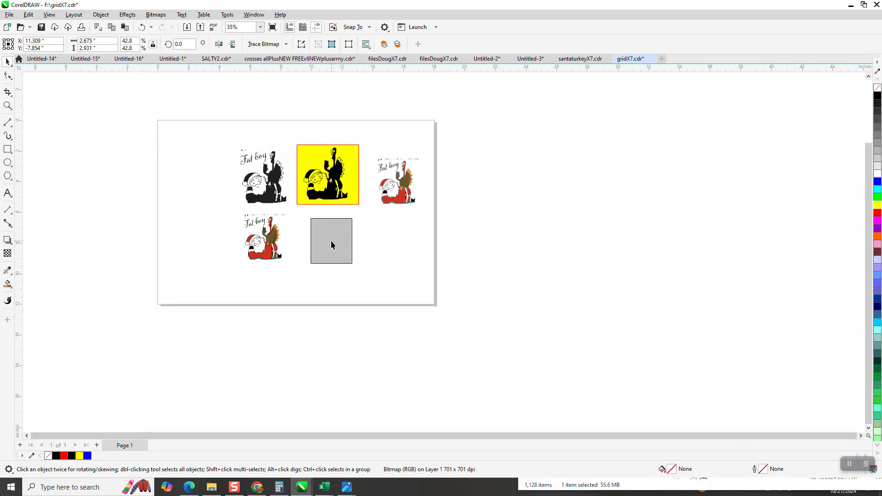
# Step: Convert the remaining color bitmap to a Black and White (1-bit) bitmap
pyautogui.click(156, 15)
pyautogui.click(163, 27)
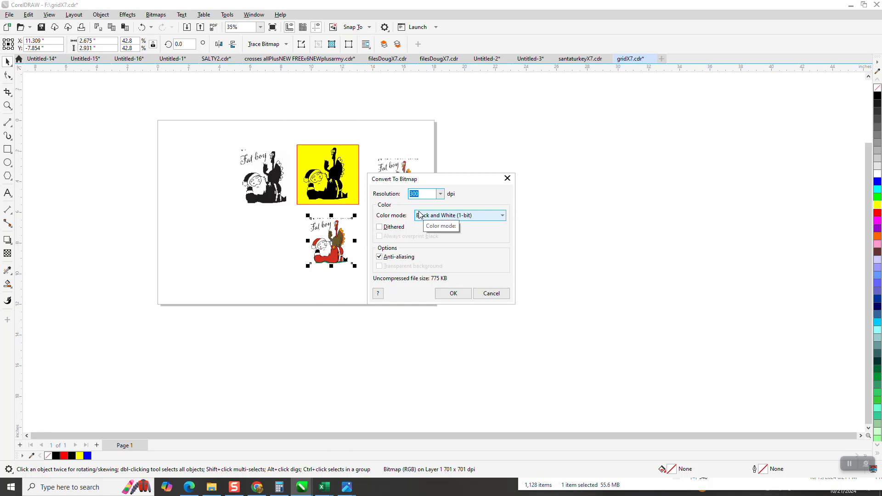
pyautogui.click(453, 294)
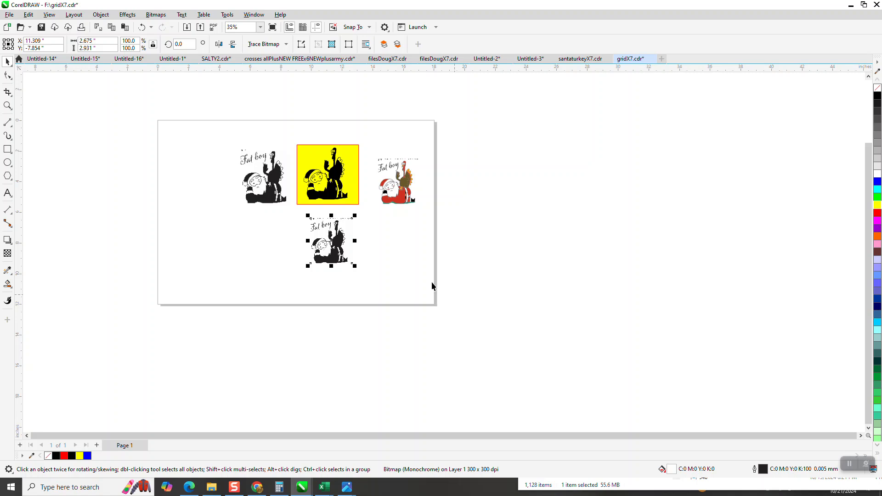
# Step: Outline-trace the black and white bitmap as Clipart with default settings
pyautogui.click(8, 106)
pyautogui.moveTo(309, 212); pyautogui.dragTo(381, 269)
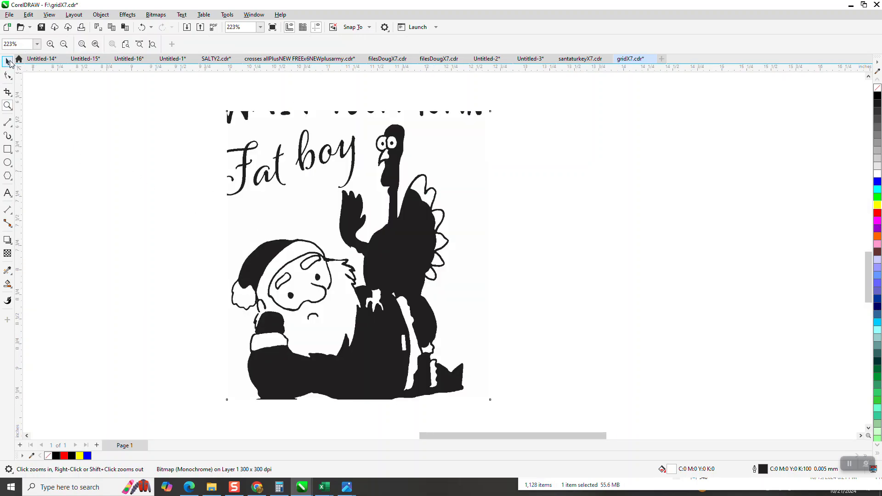
pyautogui.click(8, 61)
pyautogui.click(286, 45)
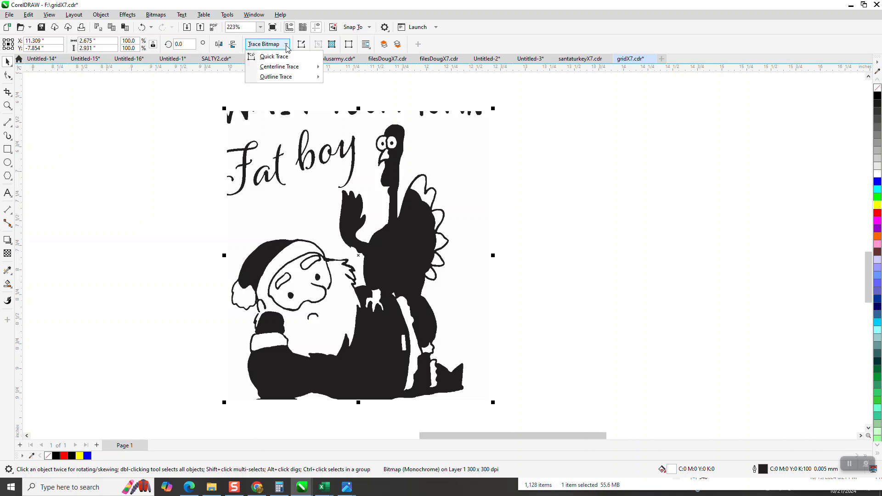
pyautogui.moveTo(282, 77)
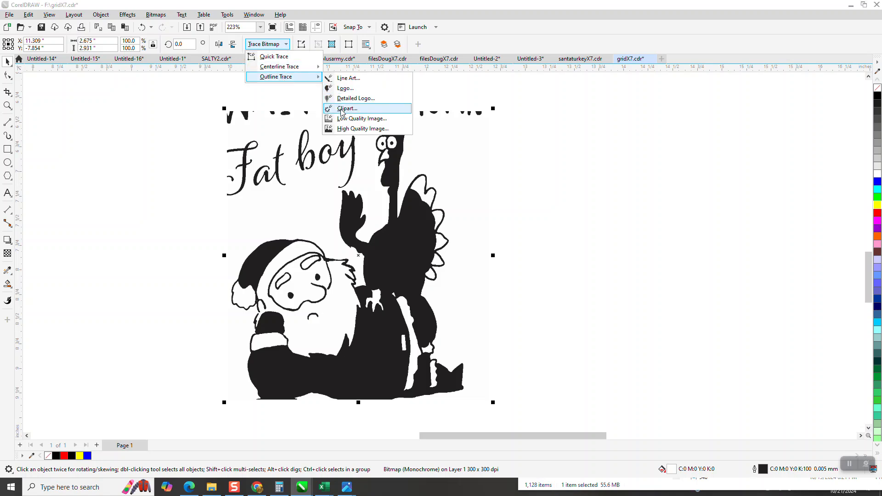
pyautogui.click(345, 108)
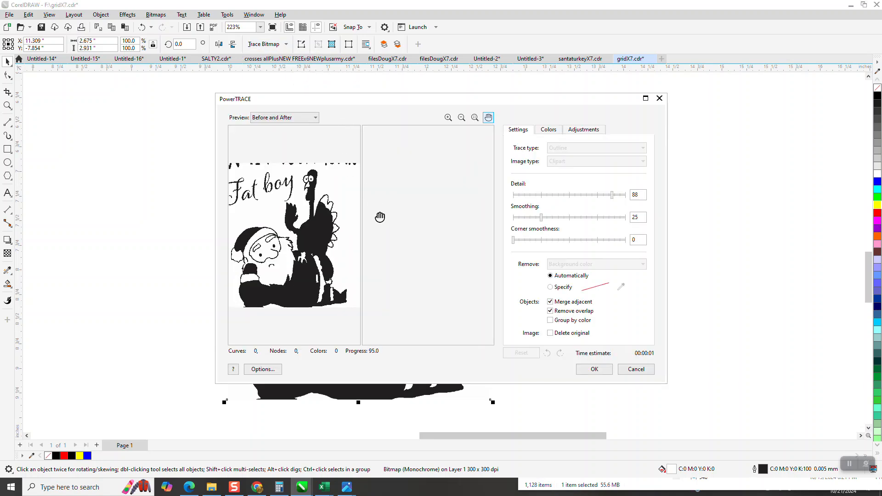
pyautogui.click(594, 369)
# Step: Move the traced group beside the bitmap and bring it to the front of the layer
pyautogui.moveTo(452, 257)
pyautogui.mouseDown()
pyautogui.moveTo(531, 279)
pyautogui.moveTo(708, 276)
pyautogui.moveTo(707, 265)
pyautogui.mouseUp()
pyautogui.scroll(-1, 436, 240)
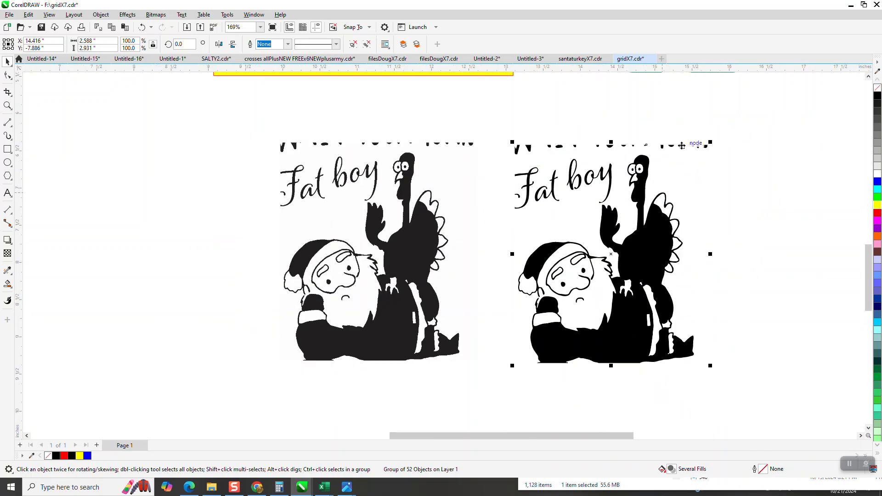
pyautogui.click(105, 16)
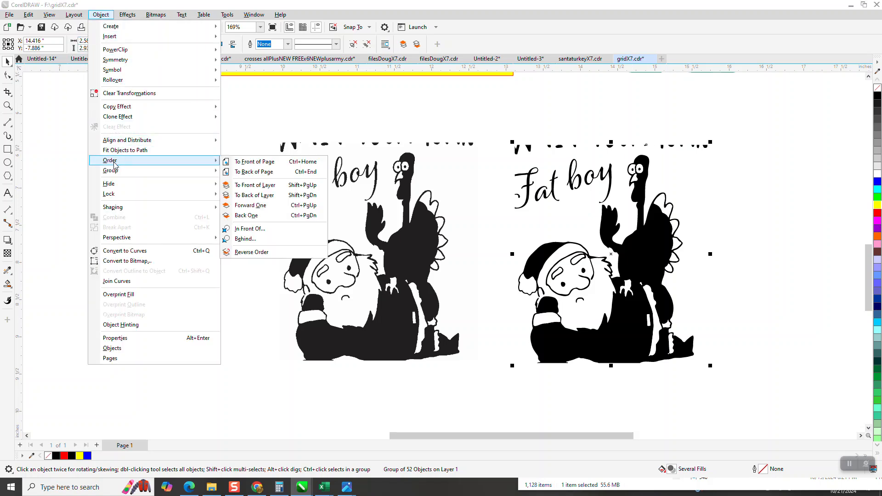
pyautogui.click(230, 182)
# Step: Delete the partial lettering fragments along the top of the traced group
pyautogui.moveTo(494, 124); pyautogui.dragTo(729, 159)
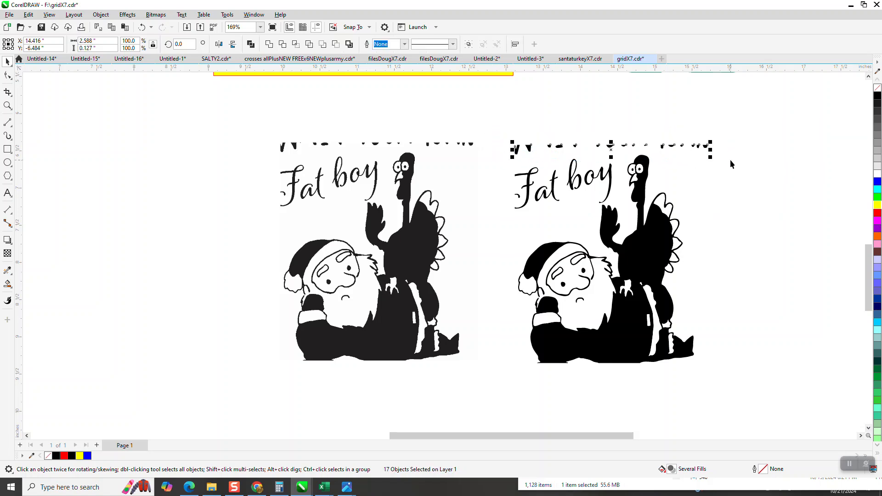
pyautogui.press('Delete')
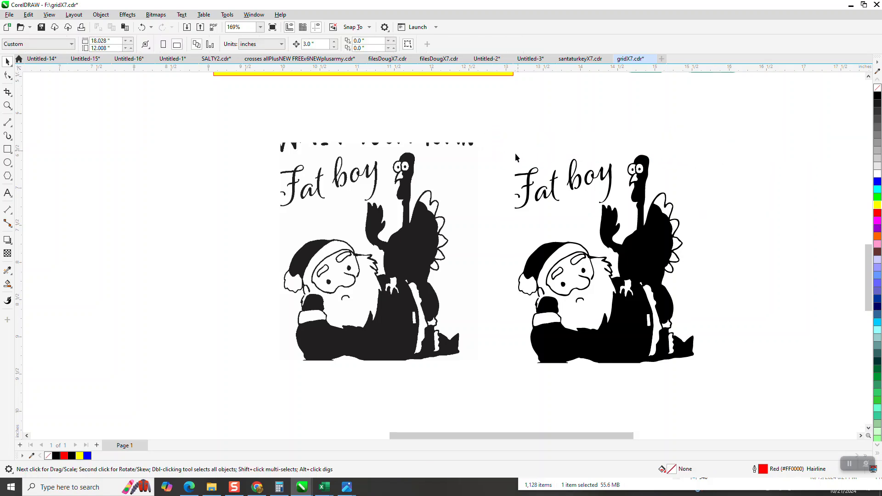
# Step: Delete the traced "Fat boy" lettering pieces one by one
pyautogui.moveTo(554, 214); pyautogui.dragTo(557, 216)
pyautogui.press('Delete')
pyautogui.click(576, 177)
pyautogui.press('Delete')
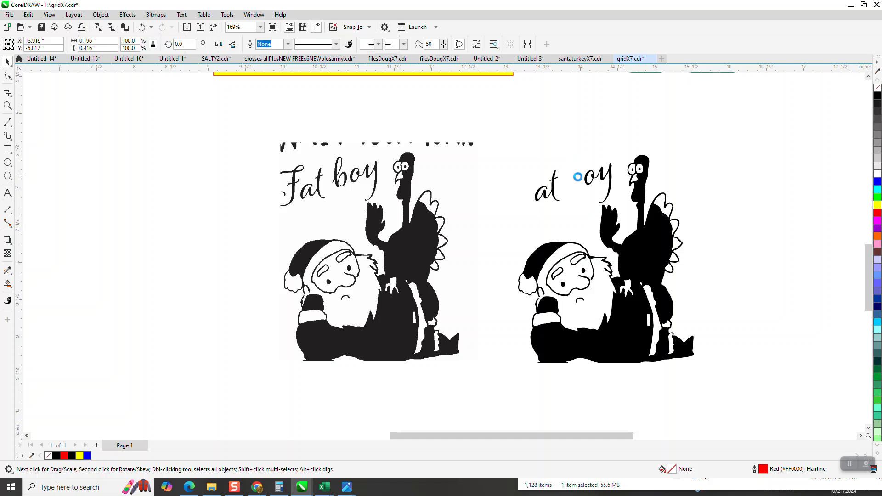
pyautogui.click(554, 181)
pyautogui.press('Delete')
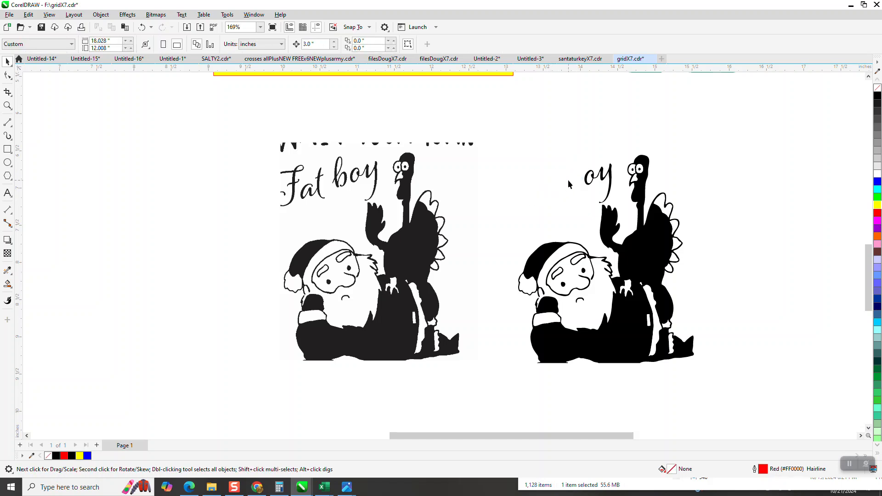
pyautogui.click(588, 183)
pyautogui.press('Delete')
pyautogui.click(603, 178)
pyautogui.press('Delete')
# Step: Zoom in to examine the traced Santa's details
pyautogui.click(8, 105)
pyautogui.moveTo(516, 236); pyautogui.dragTo(687, 358)
pyautogui.scroll(-1, 594, 302)
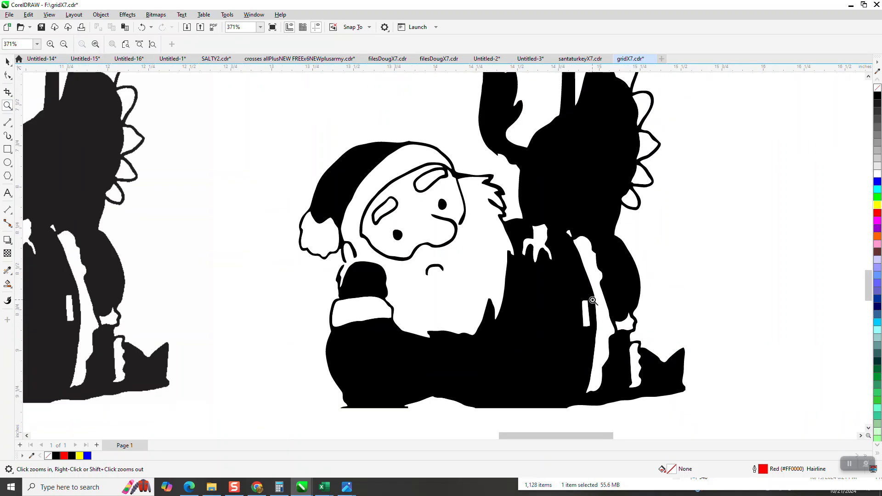
# Step: Delete the stray nodes along the bottom edge of the traced Santa shape
pyautogui.scroll(-1, 592, 300)
pyautogui.moveTo(370, 404); pyautogui.dragTo(480, 323)
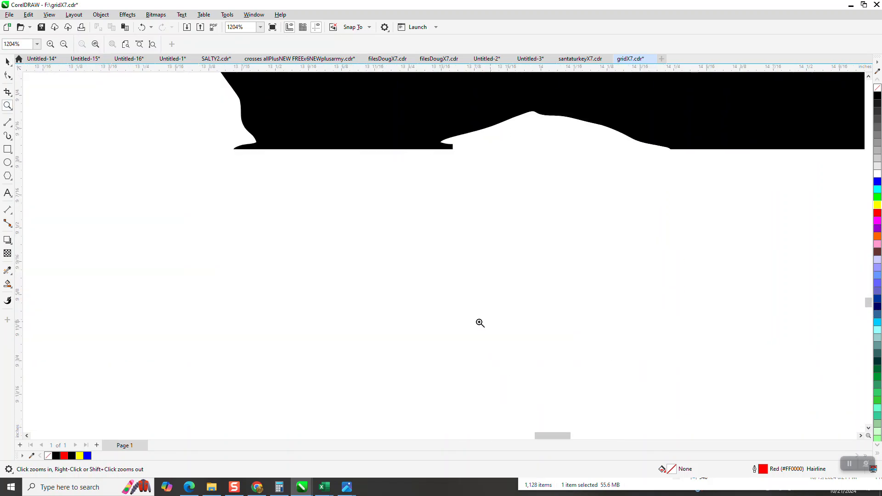
pyautogui.click(249, 152)
pyautogui.moveTo(244, 155); pyautogui.dragTo(248, 159)
pyautogui.press('Delete')
pyautogui.moveTo(464, 136); pyautogui.dragTo(445, 150)
pyautogui.press('Delete')
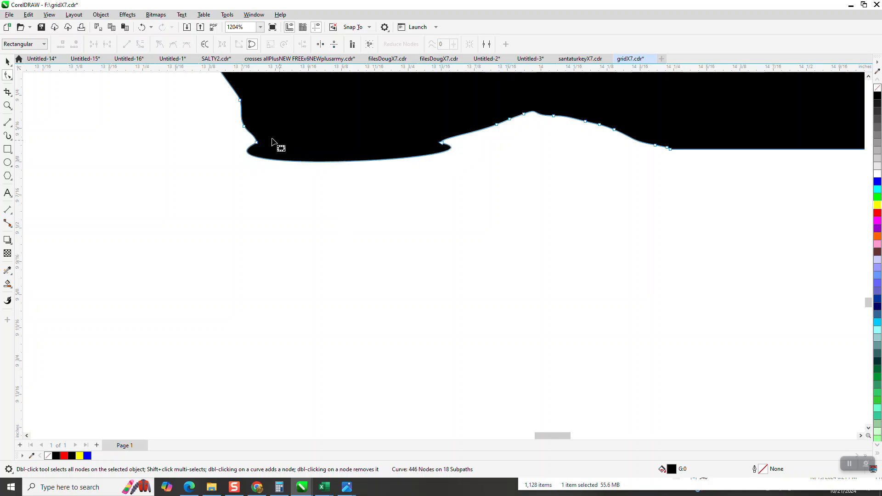
# Step: Convert the curved bottom segment between the two remaining nodes into a straight line
pyautogui.moveTo(248, 136); pyautogui.dragTo(448, 162)
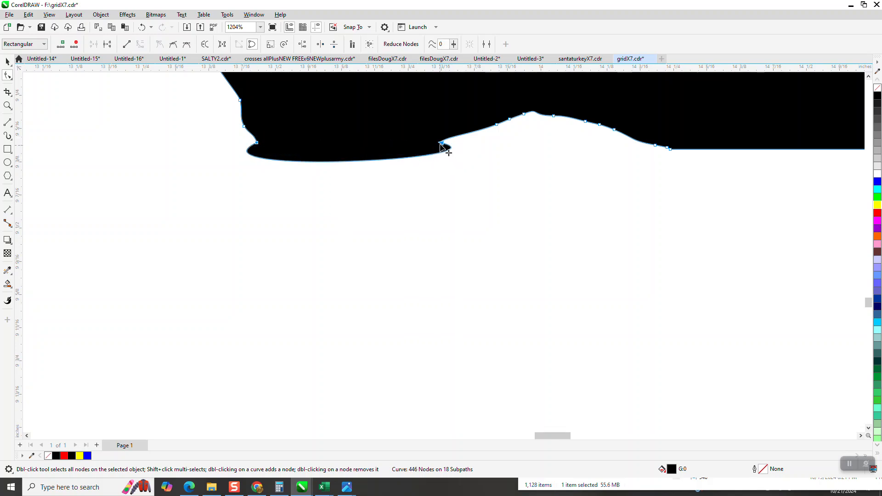
pyautogui.rightClick(441, 146)
pyautogui.click(469, 199)
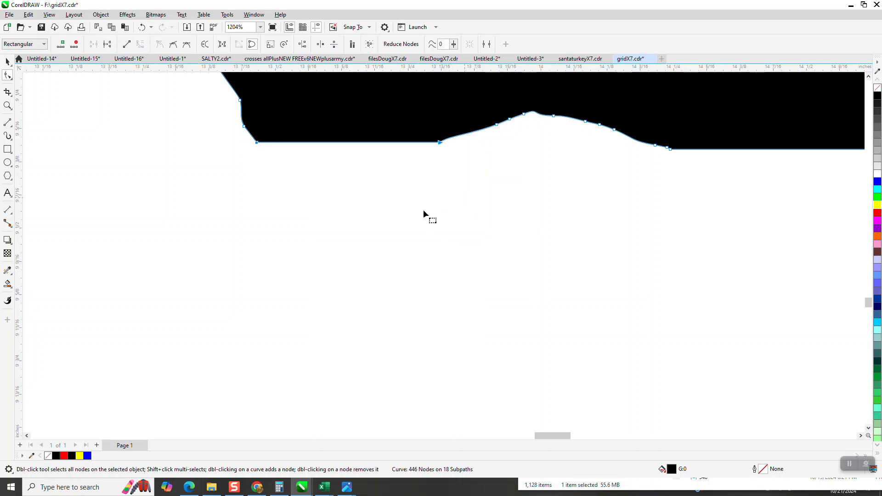
# Step: Zoom in on the corner where the straightened bottom edge meets the curve
pyautogui.scroll(-5, 332, 216)
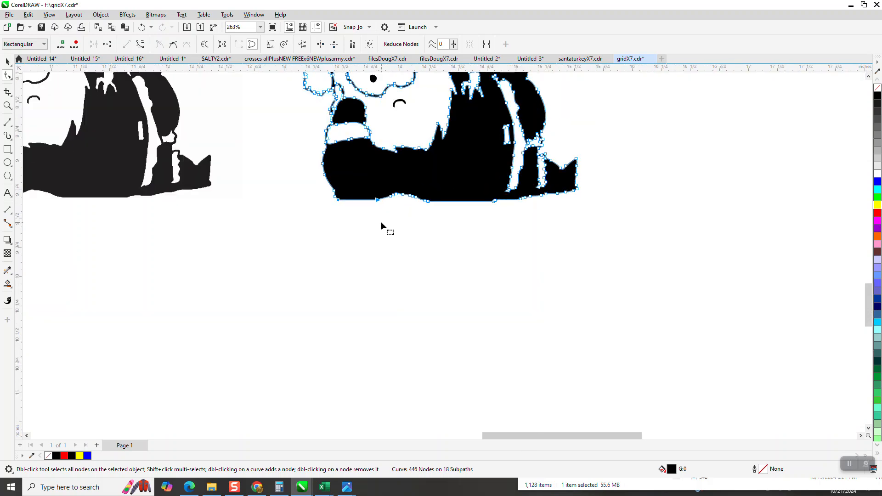
pyautogui.click(7, 105)
pyautogui.moveTo(275, 147); pyautogui.dragTo(392, 222)
pyautogui.scroll(-2, 388, 236)
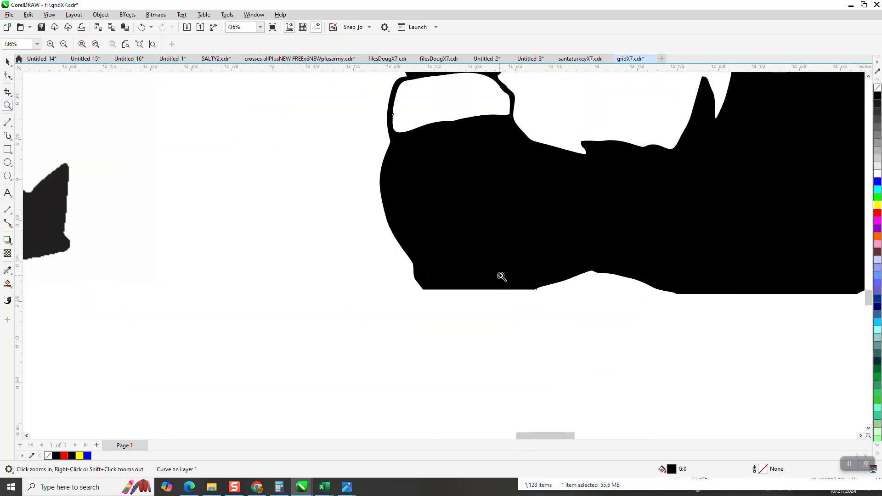
pyautogui.moveTo(501, 277); pyautogui.dragTo(577, 307)
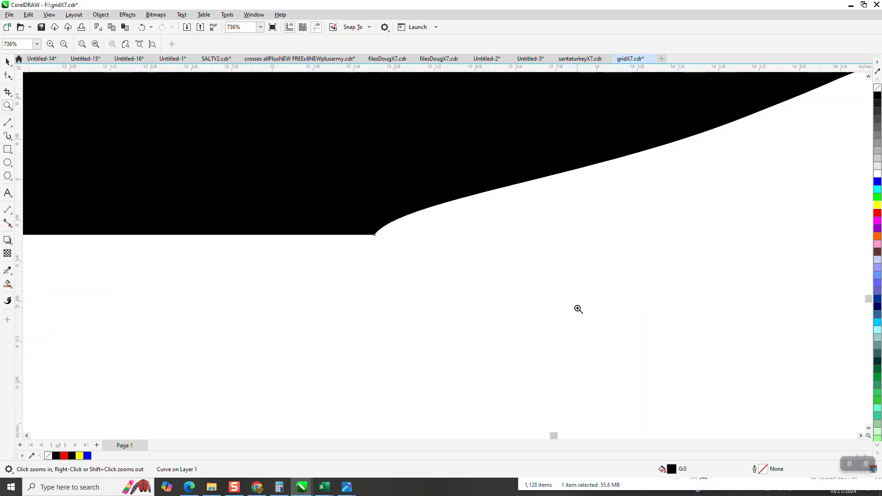
# Step: Smooth the sharp bottom corner with the Smooth tool at a 0.1 inch nib size
pyautogui.click(13, 81)
pyautogui.click(41, 90)
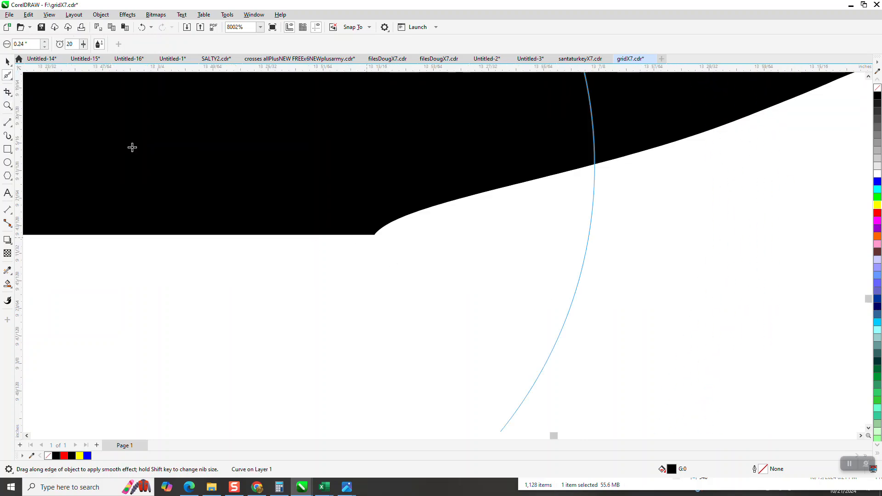
pyautogui.click(35, 46)
pyautogui.write('.1')
pyautogui.press('Return')
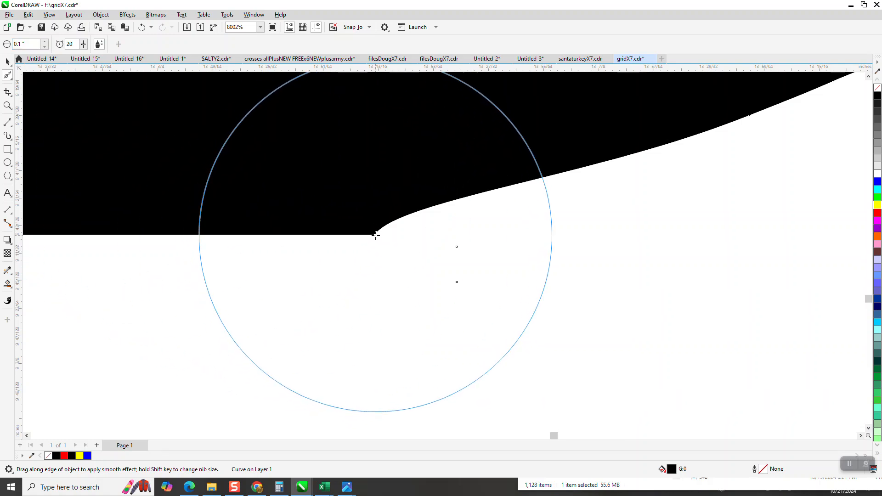
pyautogui.moveTo(377, 233); pyautogui.dragTo(369, 243)
# Step: Draw a rectangle about 3.1 by 3.2 inches over the traced artwork and fill it yellow
pyautogui.scroll(-2, 343, 280)
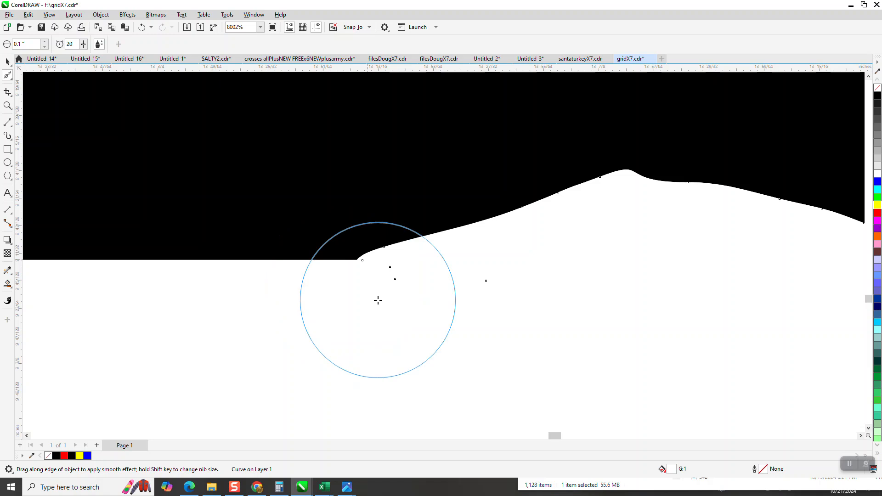
pyautogui.scroll(-3, 330, 271)
pyautogui.click(8, 61)
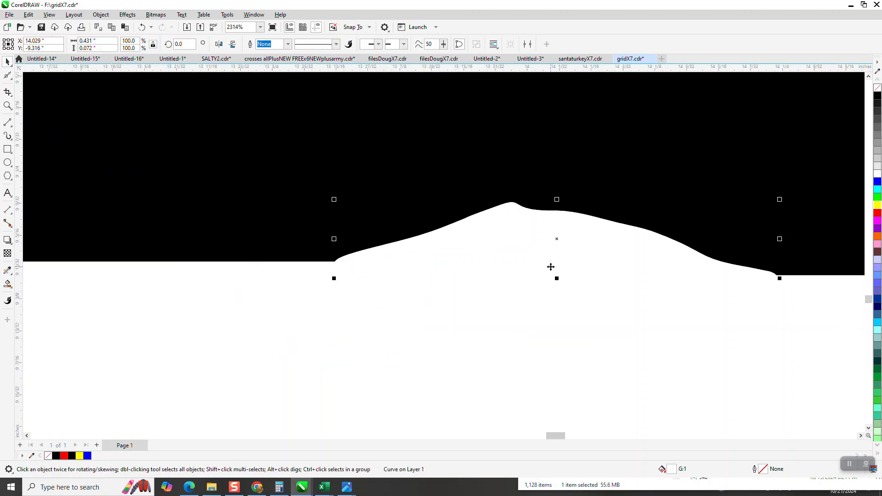
pyautogui.press('Escape')
pyautogui.scroll(-5, 523, 272)
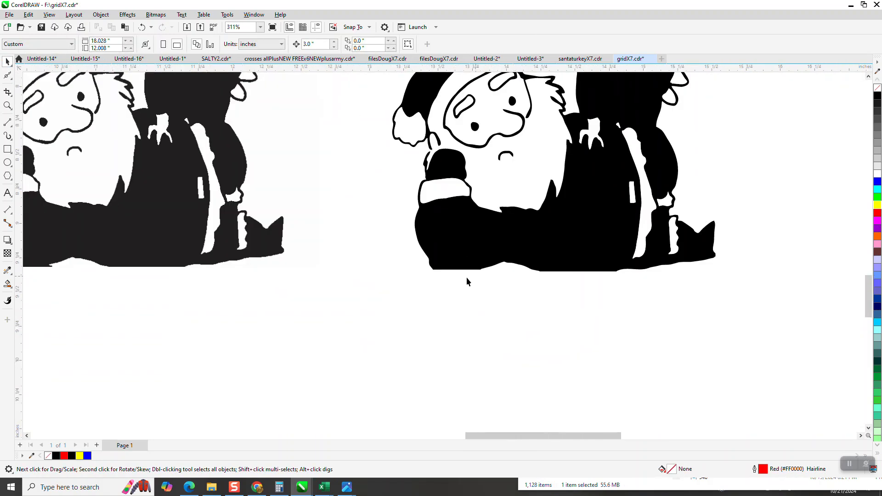
pyautogui.scroll(-2, 467, 277)
pyautogui.click(7, 150)
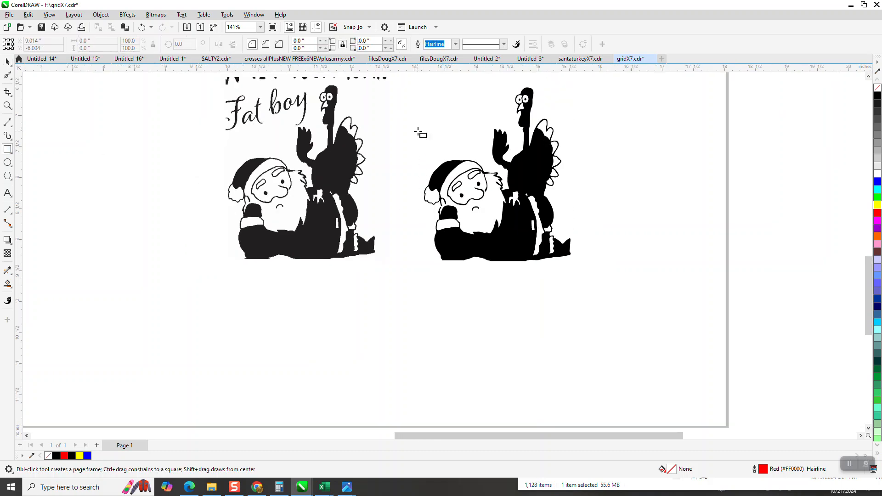
pyautogui.moveTo(407, 84)
pyautogui.mouseDown()
pyautogui.moveTo(469, 189)
pyautogui.moveTo(600, 280)
pyautogui.mouseUp()
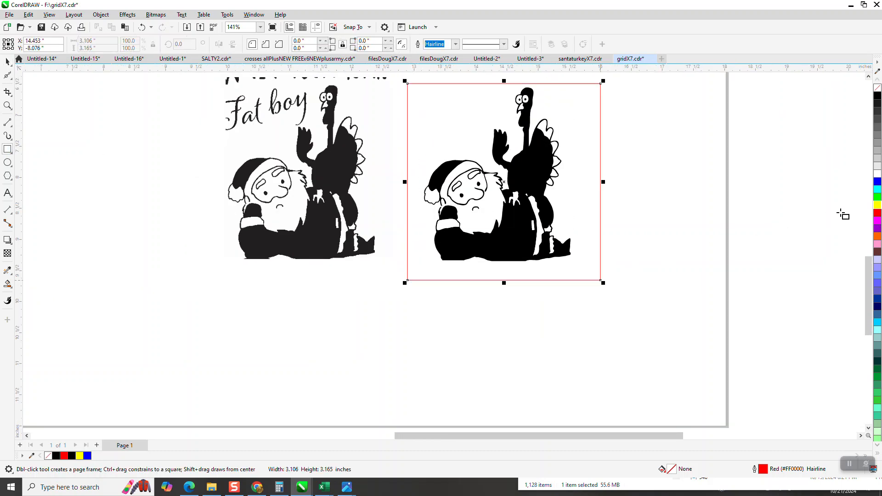
pyautogui.click(878, 205)
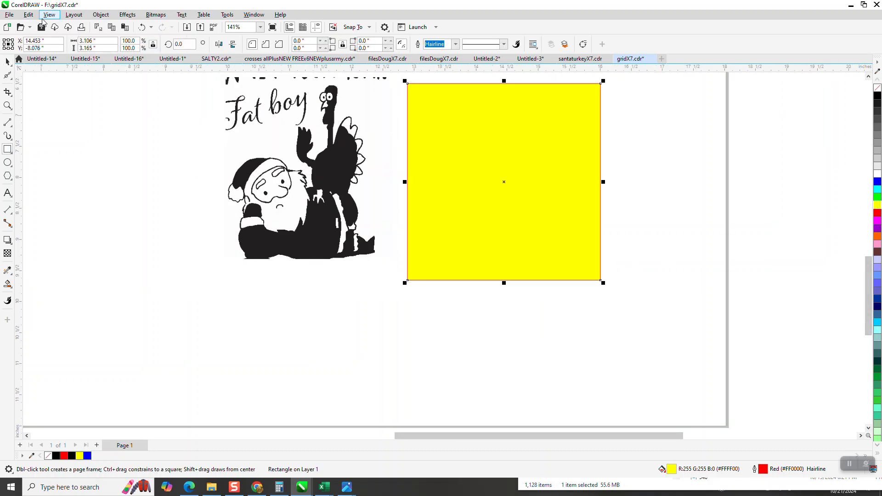
# Step: Send the yellow rectangle to the back of the page
pyautogui.click(101, 14)
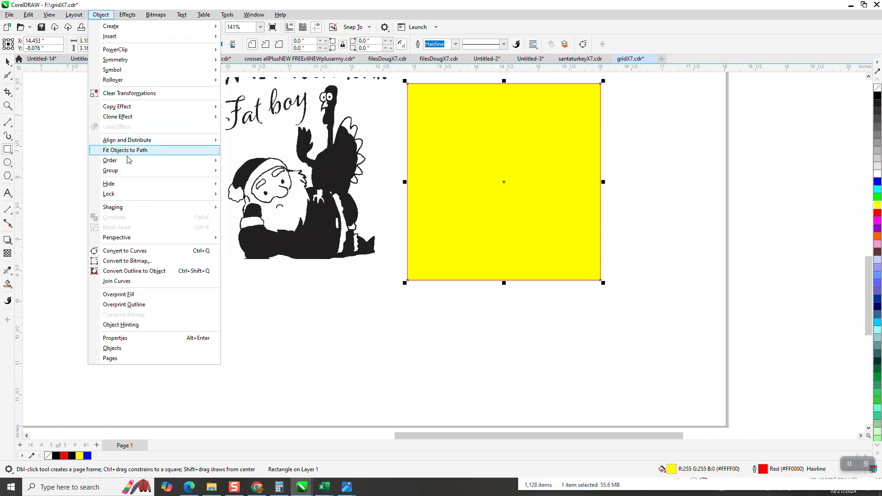
pyautogui.moveTo(129, 160)
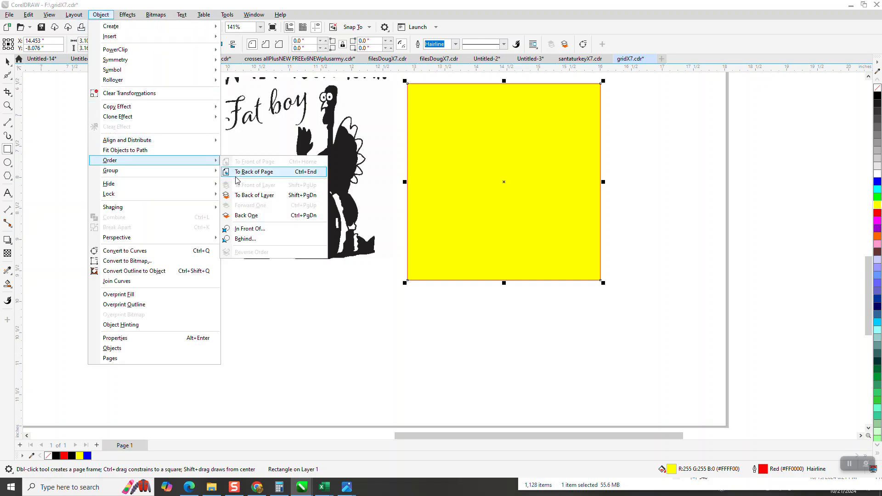
pyautogui.click(254, 172)
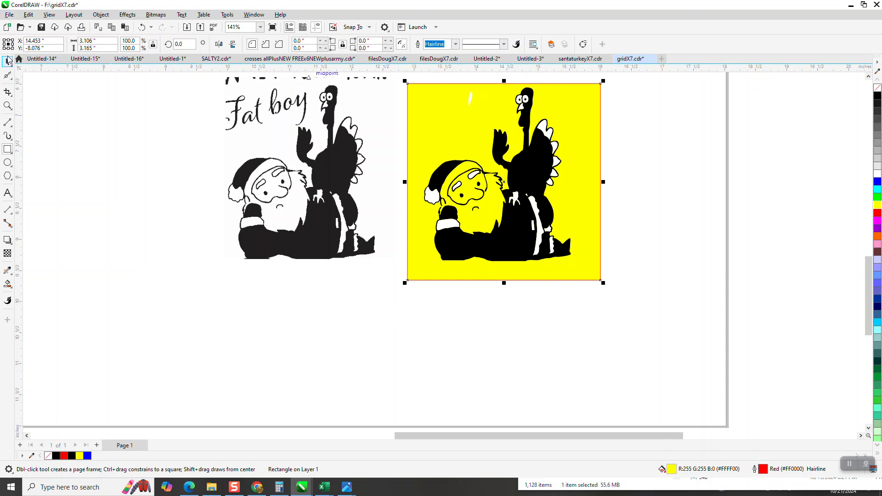
# Step: Delete the stray white speck above Santa's head
pyautogui.moveTo(437, 79); pyautogui.dragTo(493, 114)
pyautogui.press('Delete')
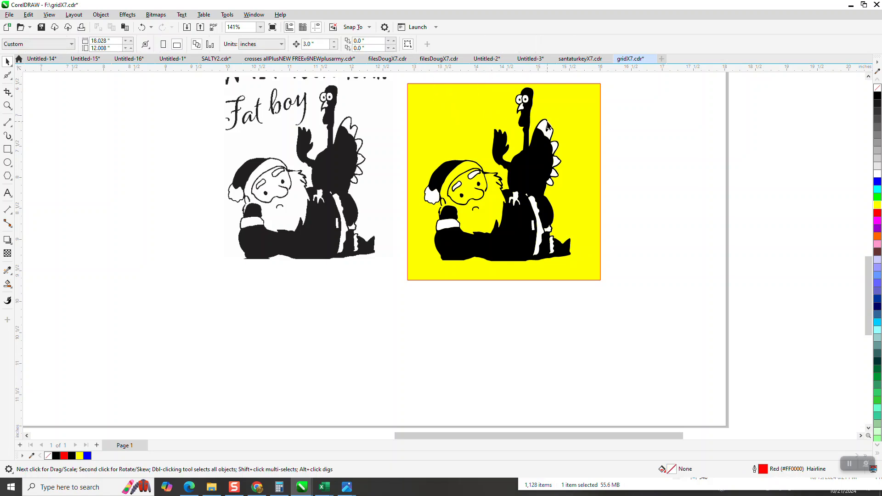
pyautogui.click(536, 213)
pyautogui.press('Delete')
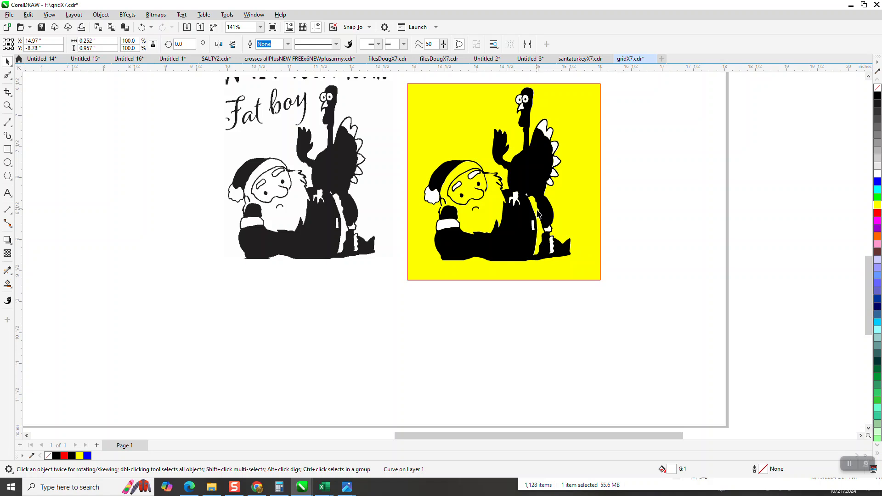
pyautogui.click(142, 27)
pyautogui.click(410, 302)
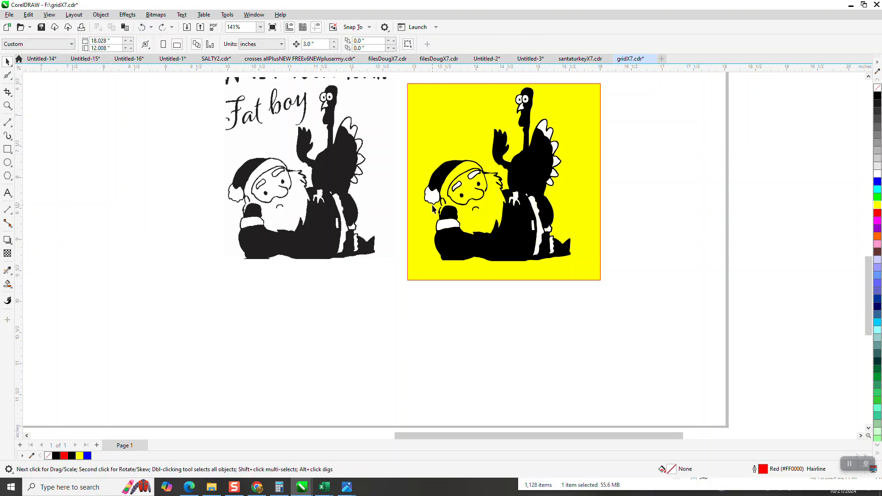
# Step: Find all objects on the current page matching the properties of a selected white piece
pyautogui.click(446, 227)
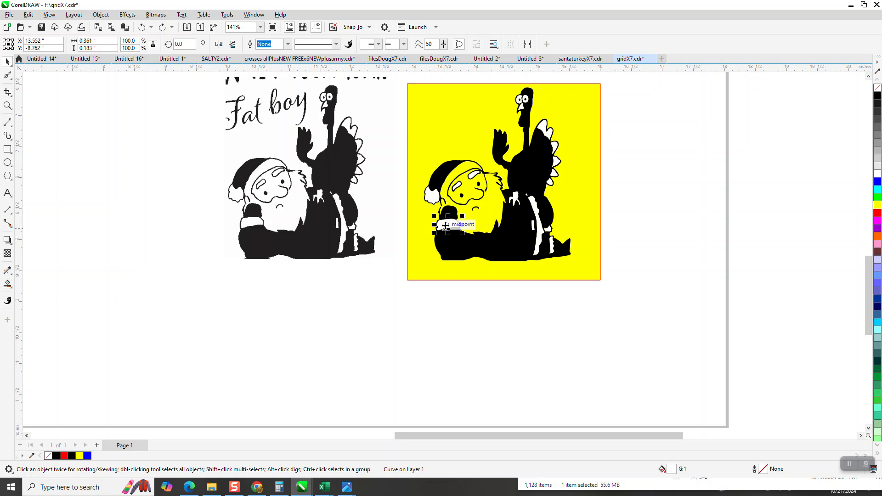
pyautogui.click(432, 196)
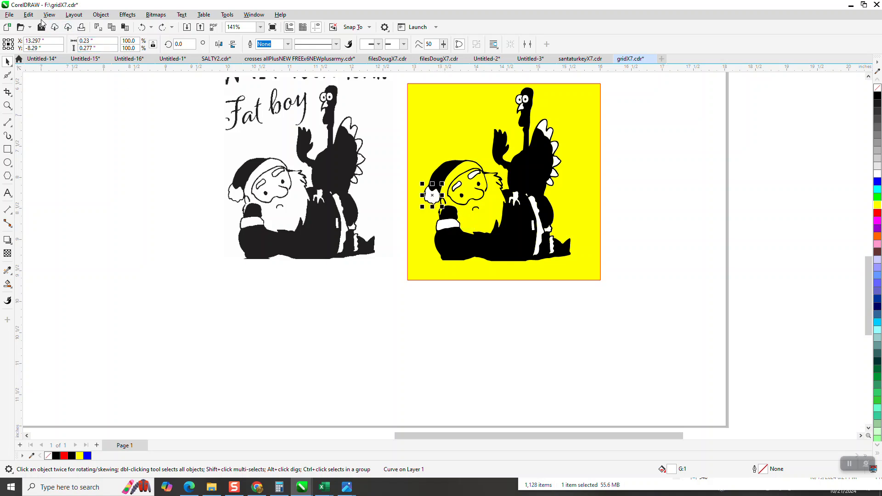
pyautogui.click(28, 15)
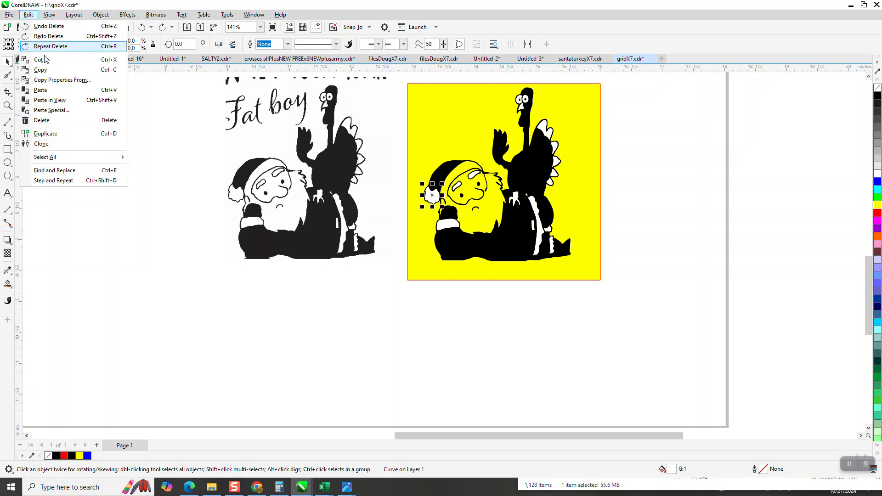
pyautogui.click(51, 173)
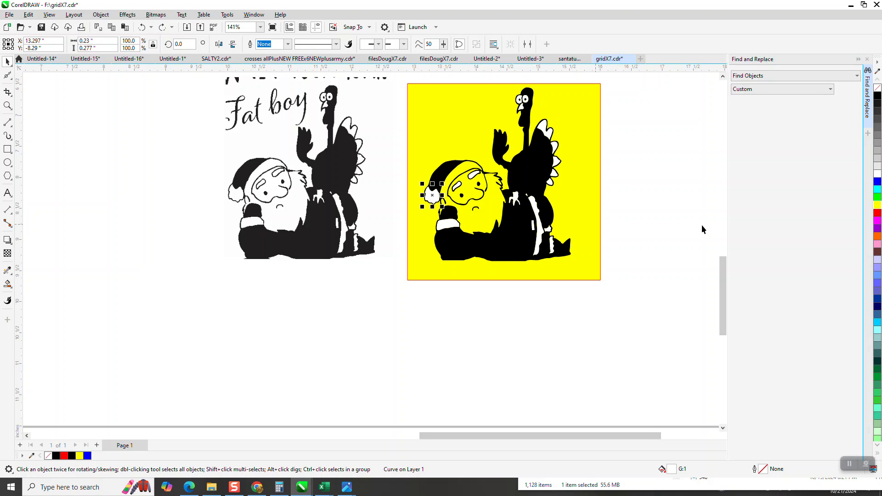
pyautogui.click(764, 250)
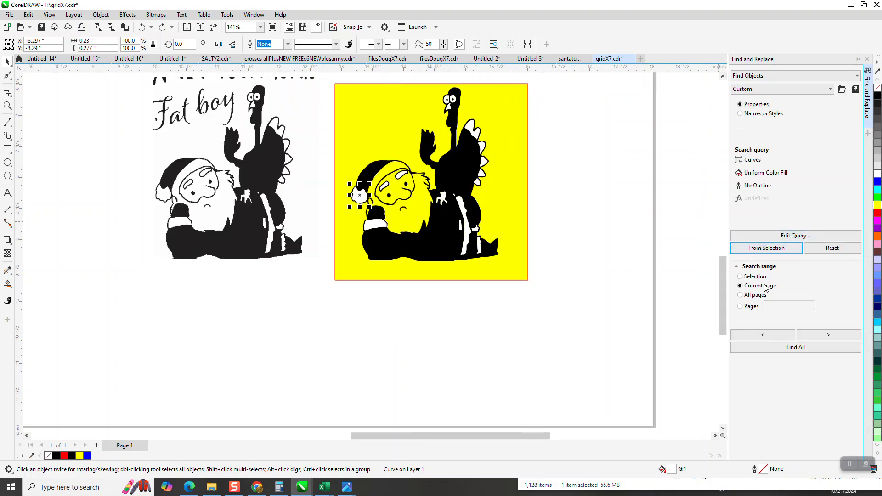
pyautogui.click(810, 352)
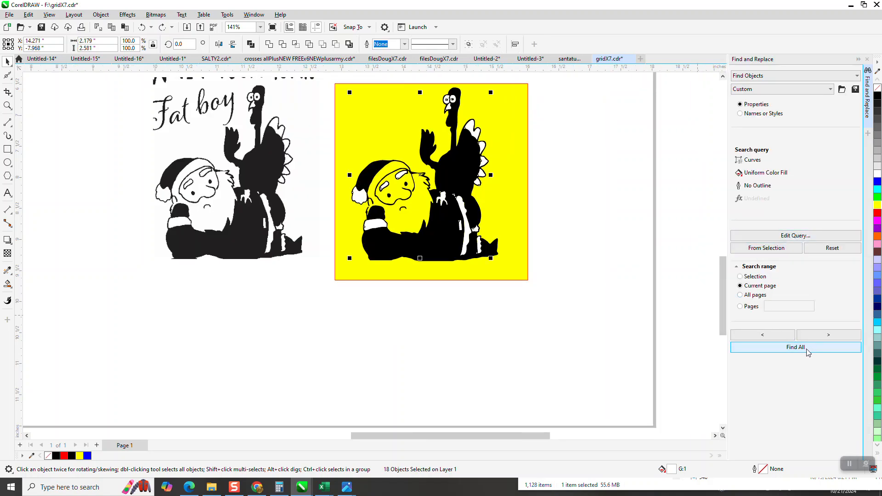
pyautogui.click(715, 300)
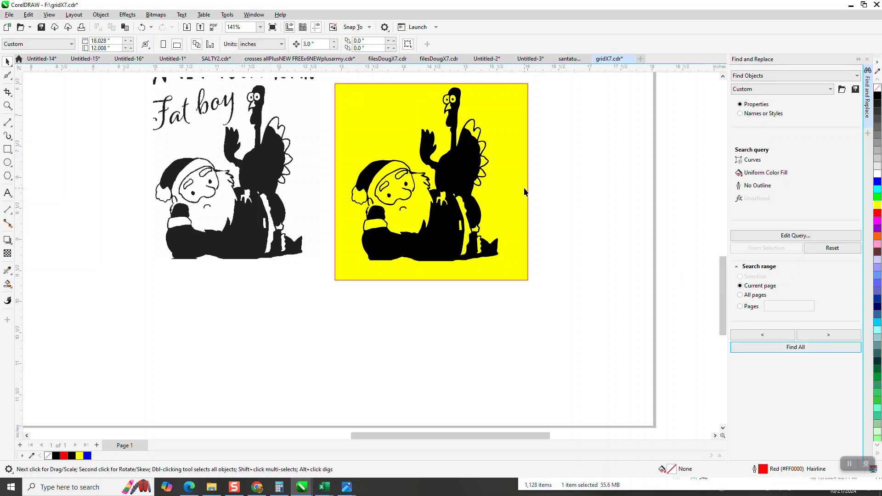
# Step: Move the yellow rectangle down and to the right, partly off the artwork
pyautogui.moveTo(522, 190); pyautogui.dragTo(680, 318)
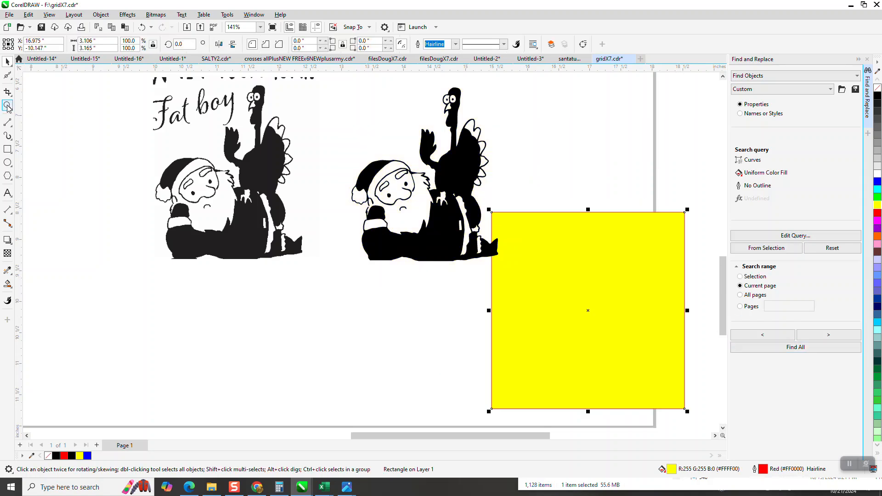
pyautogui.click(7, 106)
pyautogui.moveTo(336, 103); pyautogui.dragTo(546, 274)
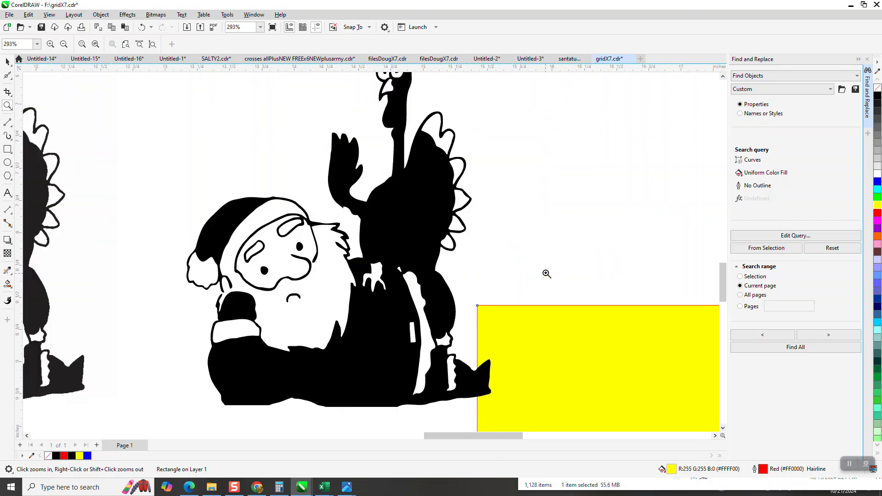
pyautogui.moveTo(362, 244); pyautogui.dragTo(418, 296)
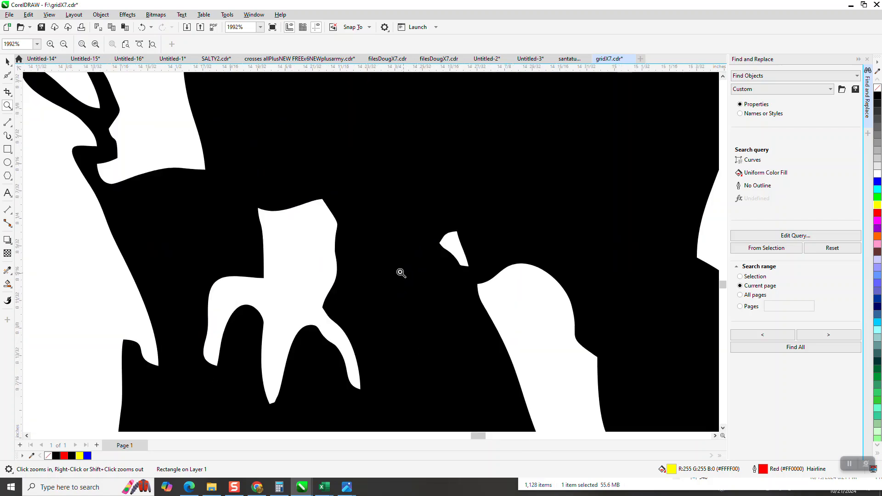
# Step: Smooth the rough edge where the turkey's raised wing meets its body with the Smooth tool
pyautogui.scroll(-2, 359, 273)
pyautogui.scroll(-2, 360, 273)
pyautogui.scroll(-1, 404, 197)
pyautogui.scroll(-1, 404, 197)
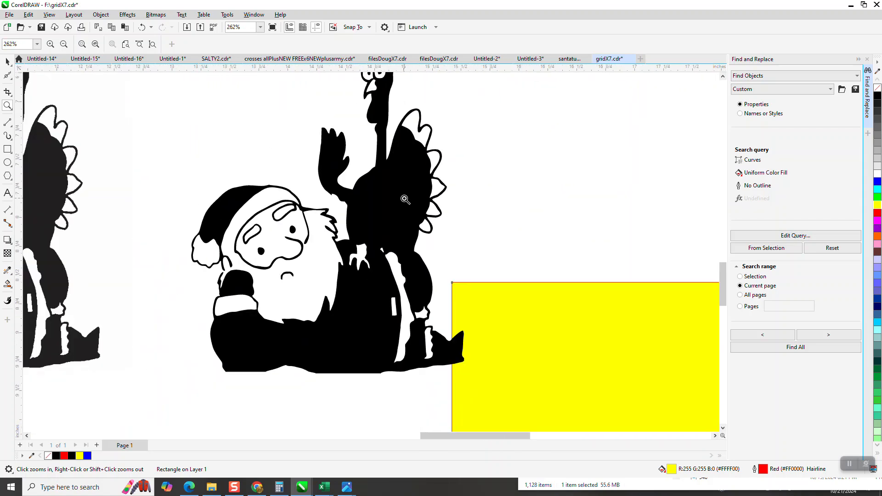
pyautogui.moveTo(293, 123); pyautogui.dragTo(407, 231)
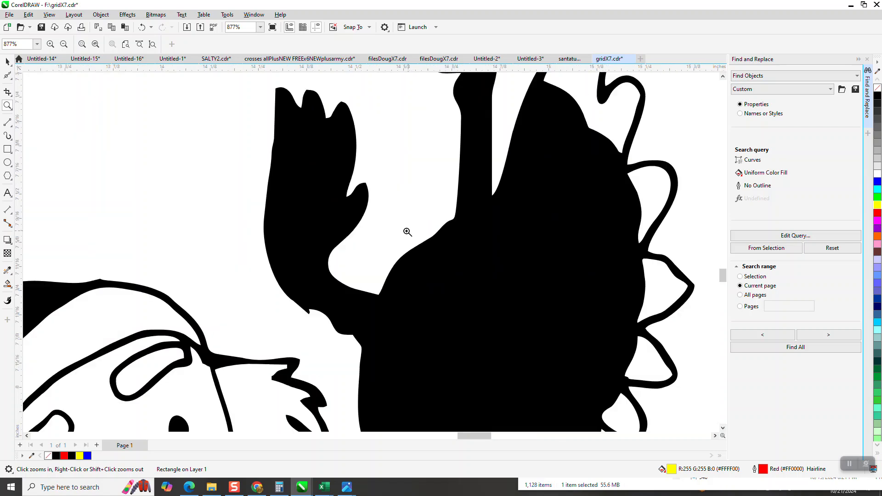
pyautogui.scroll(-3, 407, 231)
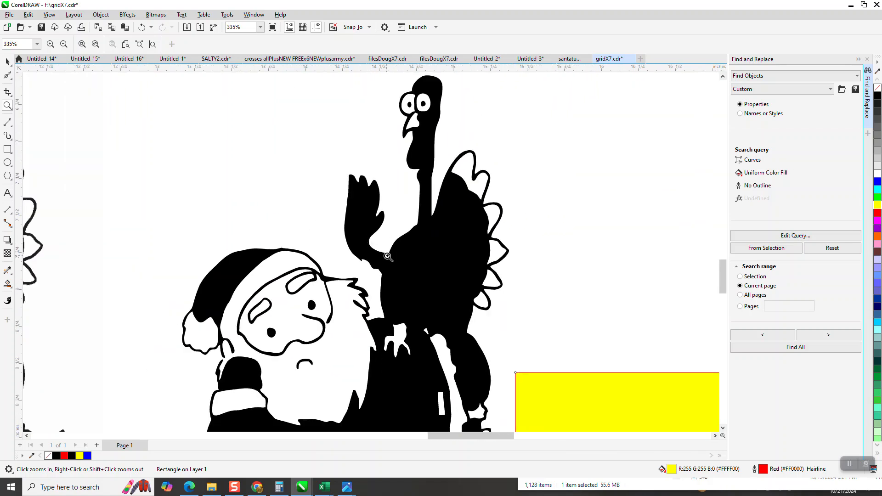
pyautogui.scroll(-1, 387, 255)
pyautogui.moveTo(358, 241); pyautogui.dragTo(375, 272)
pyautogui.click(13, 79)
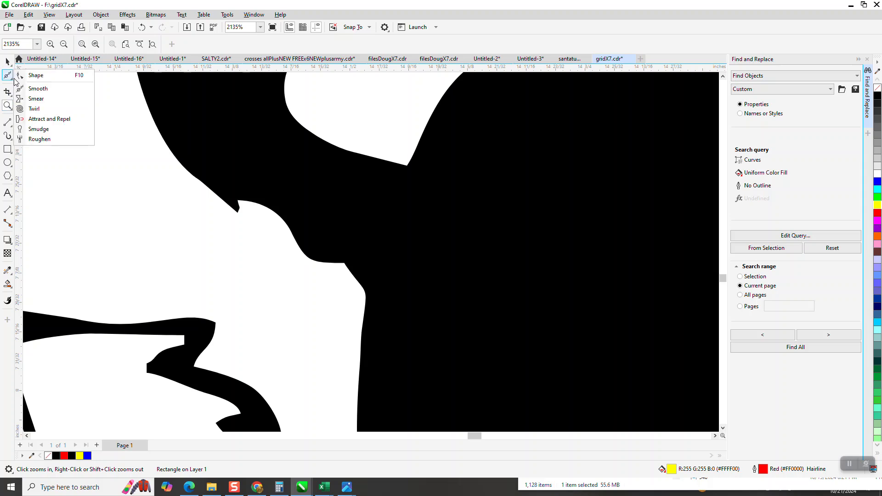
pyautogui.click(37, 89)
pyautogui.moveTo(280, 216)
pyautogui.mouseDown()
pyautogui.moveTo(245, 206)
pyautogui.moveTo(334, 264)
pyautogui.moveTo(225, 203)
pyautogui.moveTo(314, 267)
pyautogui.mouseUp()
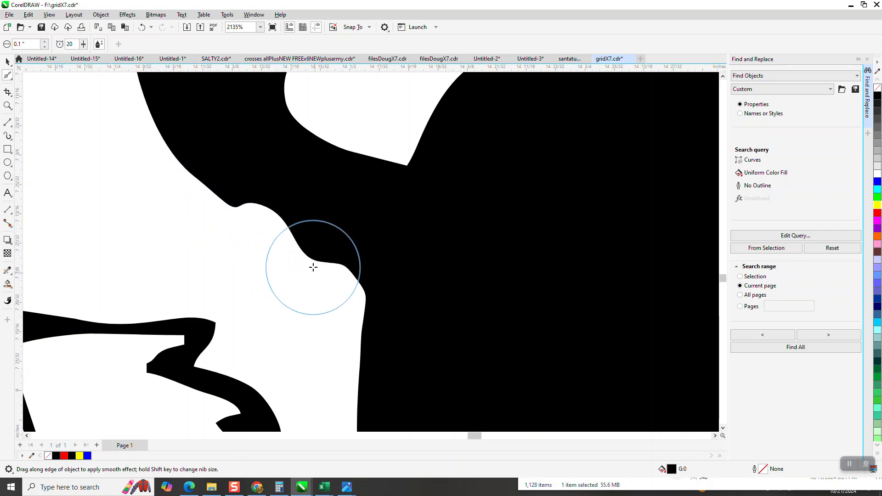
# Step: Smooth a small rough stroke near the top of Santa's beard with the Smooth tool
pyautogui.scroll(-1, 314, 264)
pyautogui.scroll(-1, 242, 299)
pyautogui.moveTo(238, 313)
pyautogui.mouseDown()
pyautogui.moveTo(232, 339)
pyautogui.moveTo(245, 345)
pyautogui.moveTo(237, 332)
pyautogui.moveTo(254, 351)
pyautogui.moveTo(251, 373)
pyautogui.mouseUp()
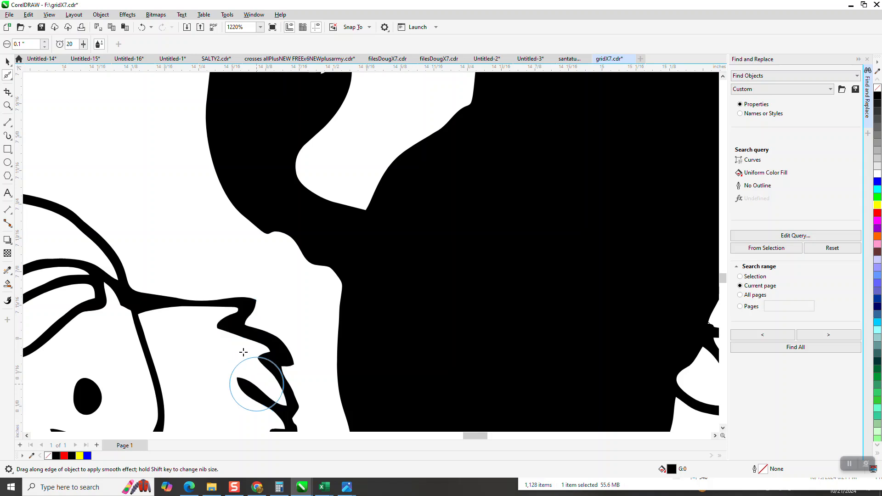
pyautogui.scroll(-6, 256, 247)
pyautogui.scroll(-1, 110, 175)
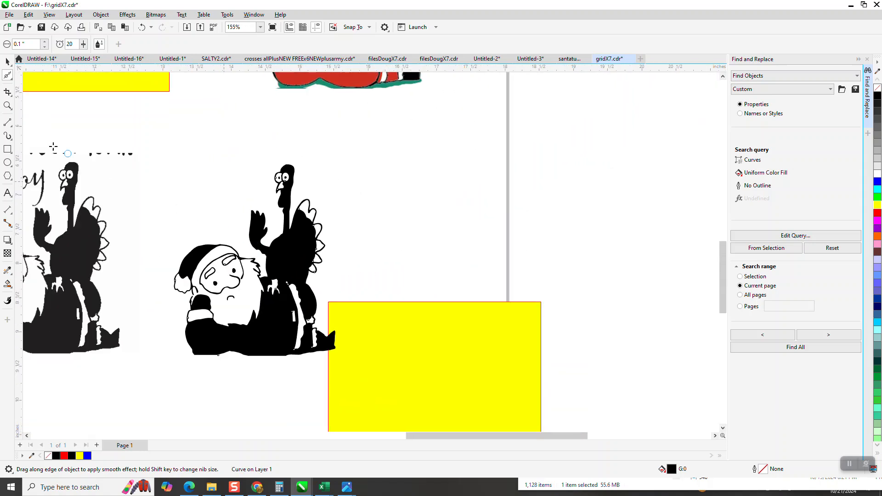
pyautogui.click(7, 61)
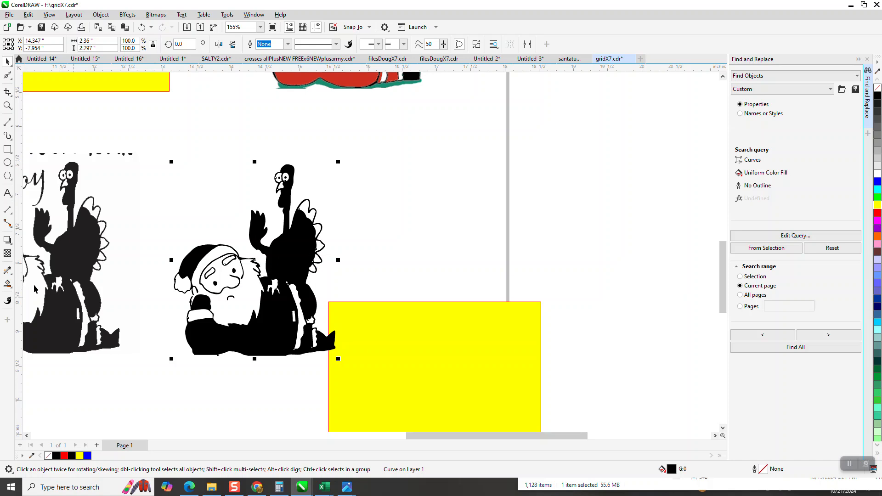
pyautogui.click(11, 289)
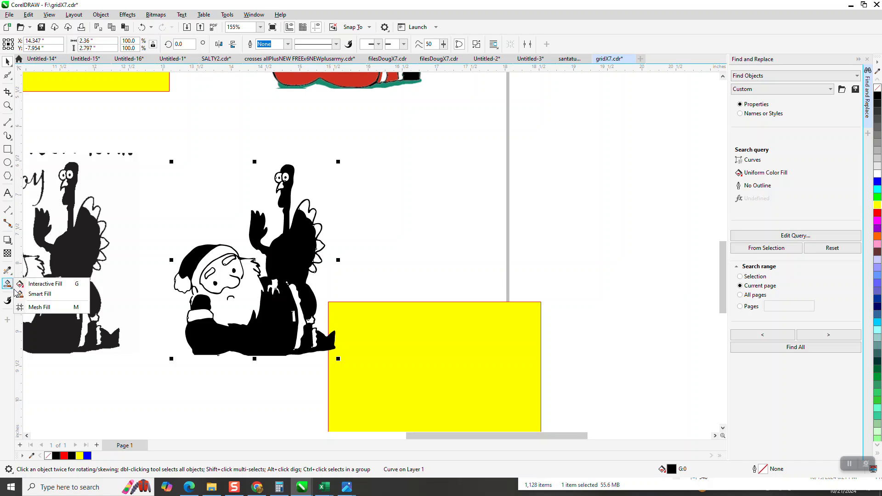
pyautogui.click(30, 296)
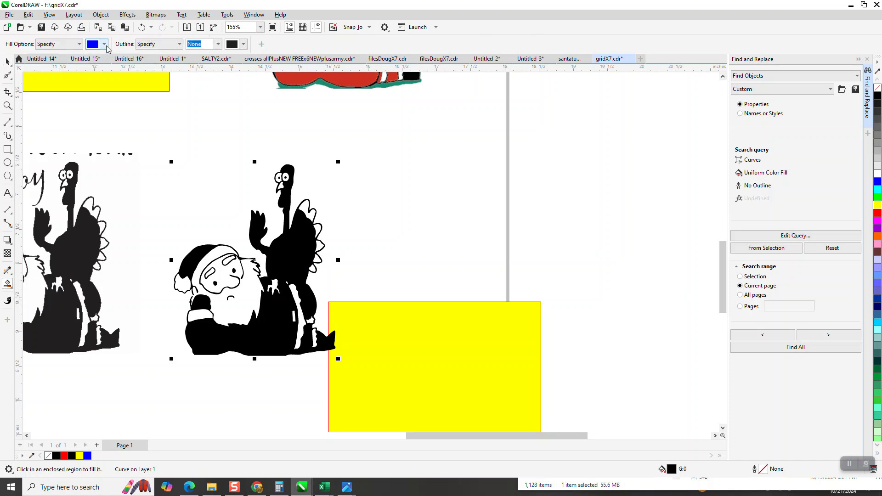
pyautogui.click(104, 43)
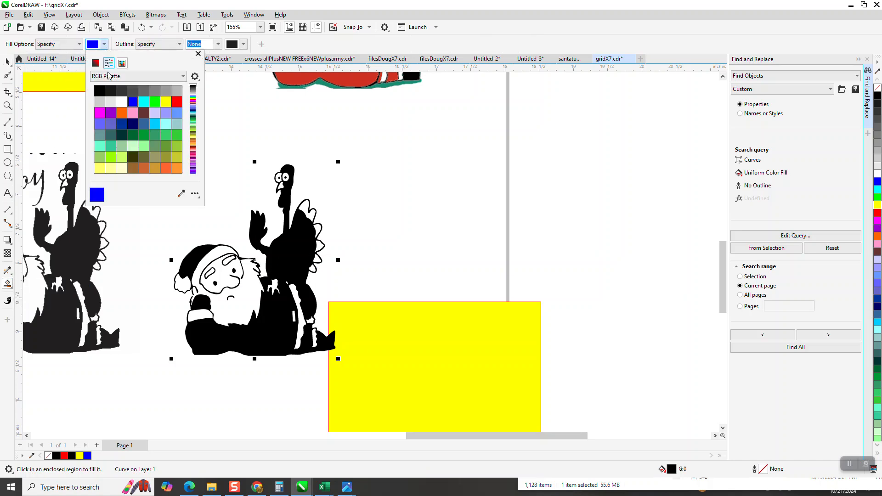
pyautogui.click(254, 299)
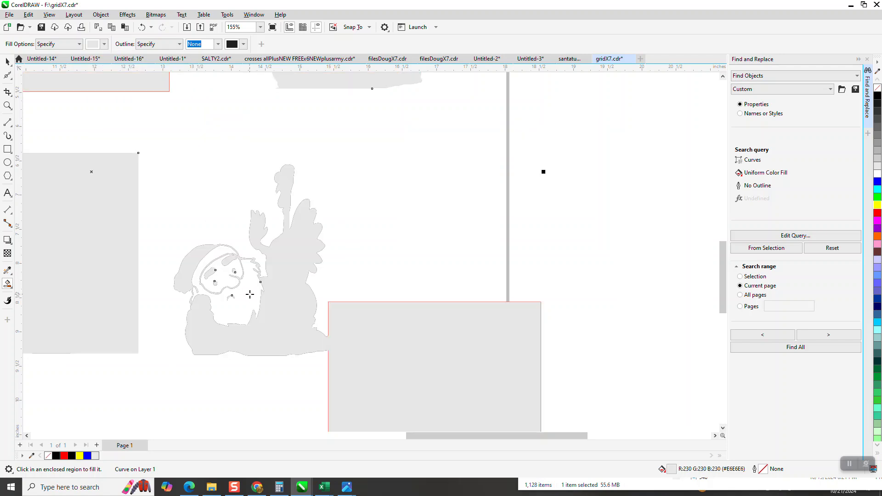
pyautogui.click(142, 27)
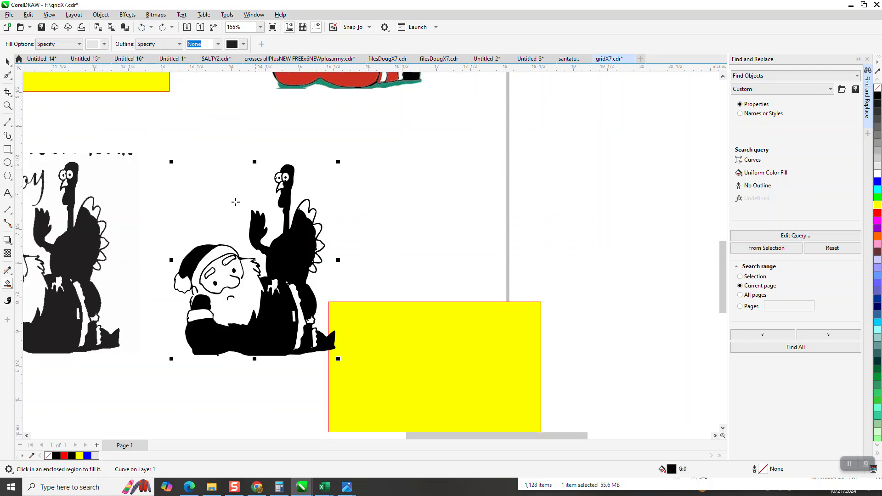
# Step: Delete the yellow rectangle
pyautogui.scroll(-1, 236, 200)
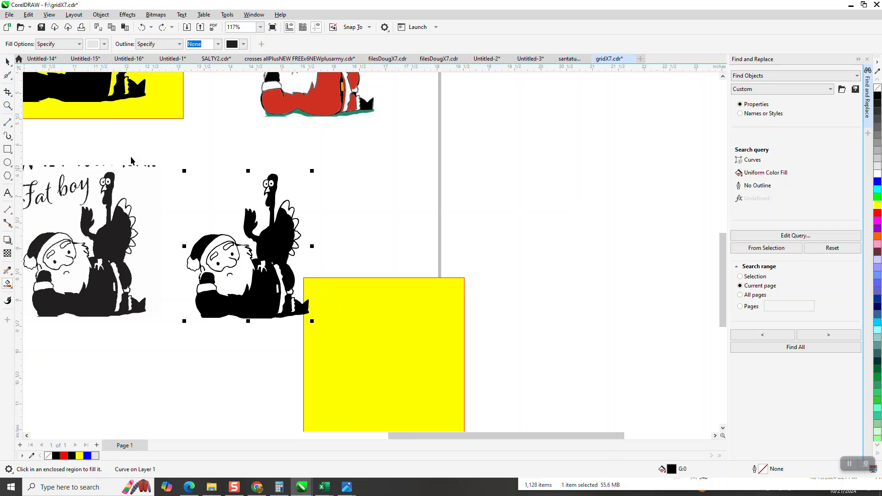
pyautogui.click(7, 61)
pyautogui.click(385, 337)
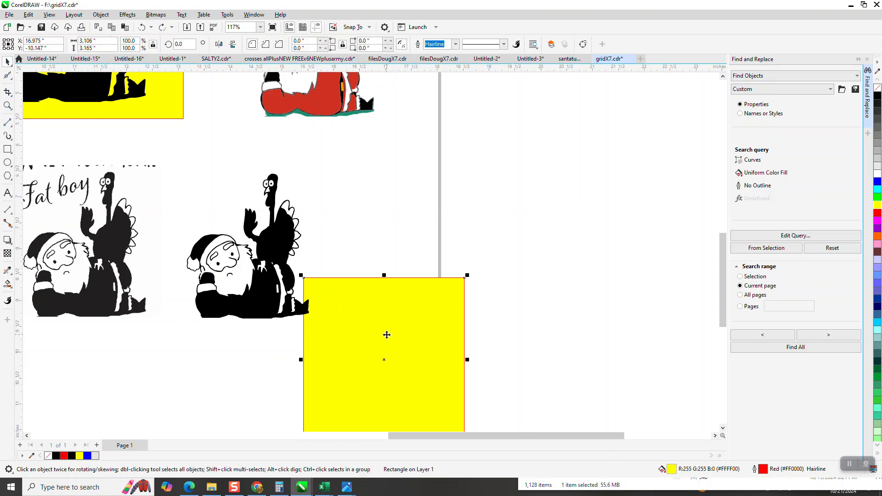
pyautogui.press('Delete')
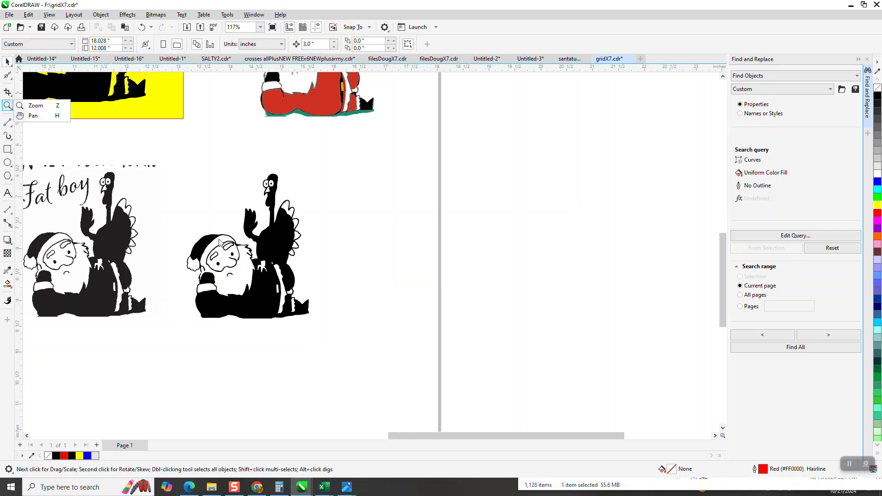
pyautogui.moveTo(198, 255); pyautogui.dragTo(440, 290)
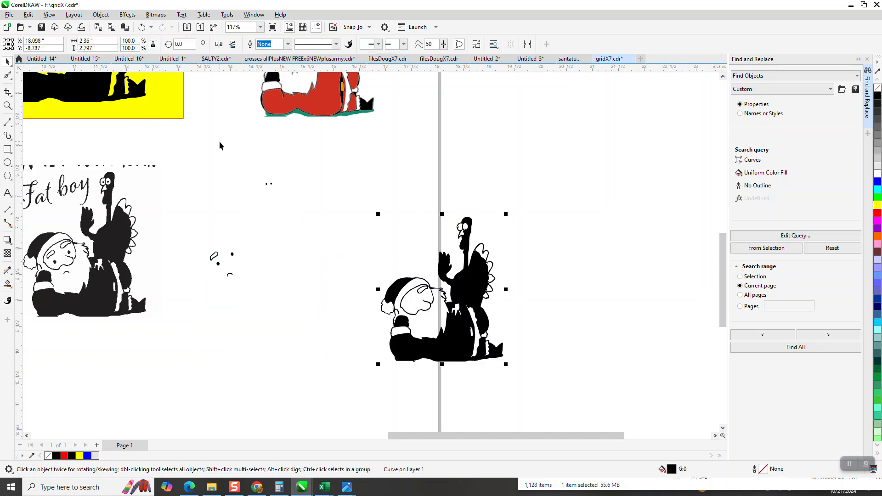
pyautogui.click(143, 28)
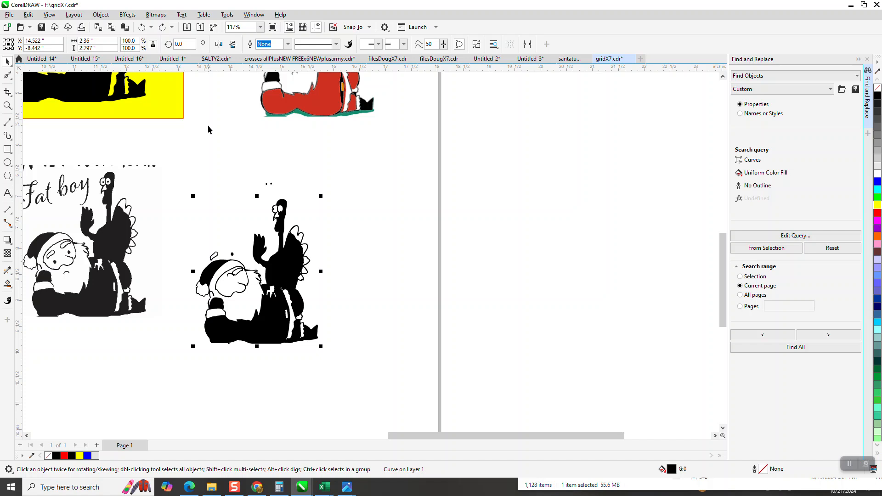
pyautogui.click(142, 28)
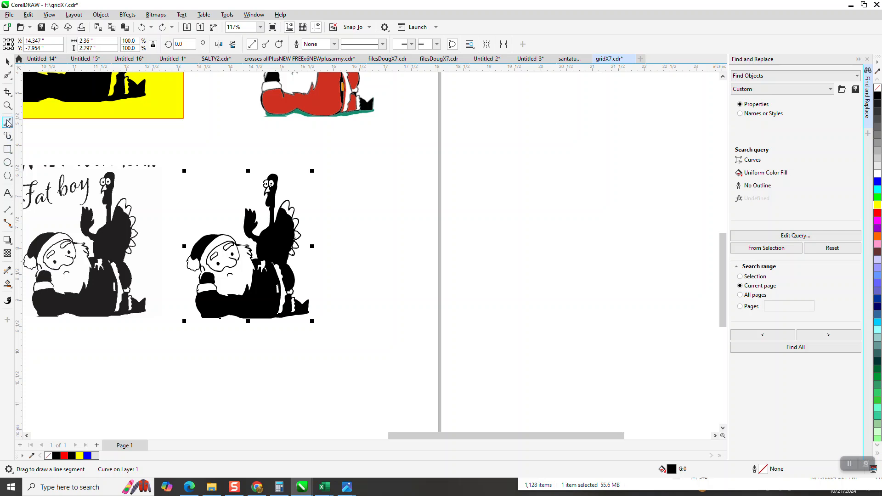
# Step: Inspect the nodes of the Santa and turkey curve with the Shape tool around Santa's mouth
pyautogui.moveTo(186, 262); pyautogui.dragTo(216, 289)
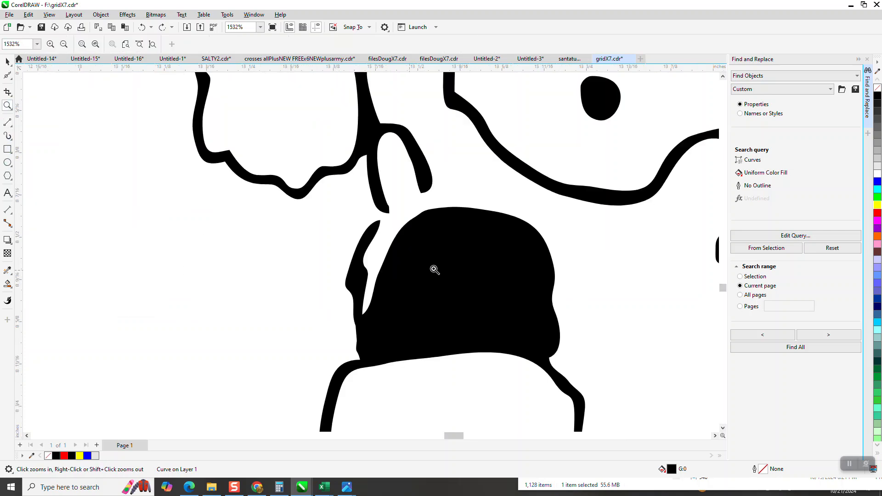
pyautogui.click(10, 77)
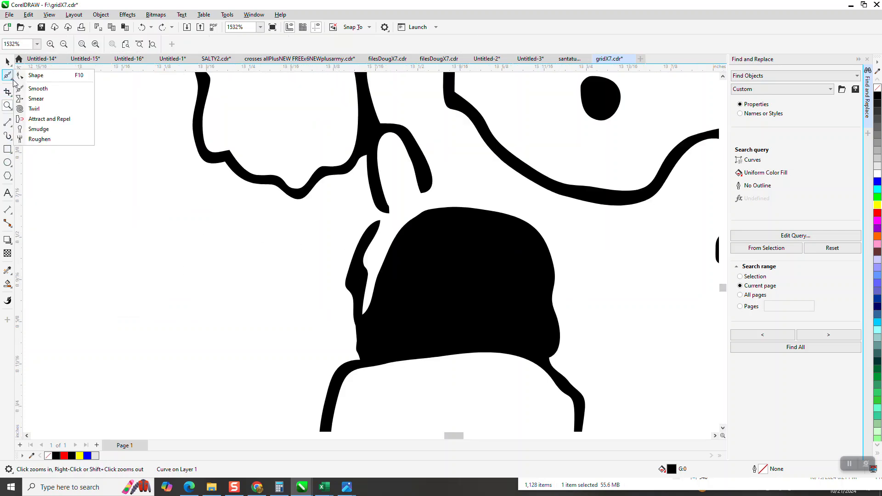
pyautogui.click(36, 75)
pyautogui.moveTo(384, 225); pyautogui.dragTo(389, 216)
pyautogui.scroll(-3, 185, 250)
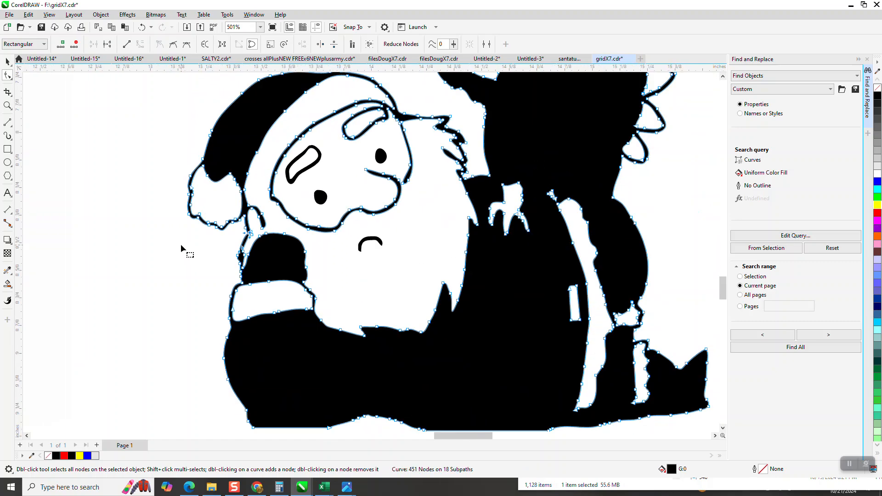
pyautogui.scroll(-1, 101, 275)
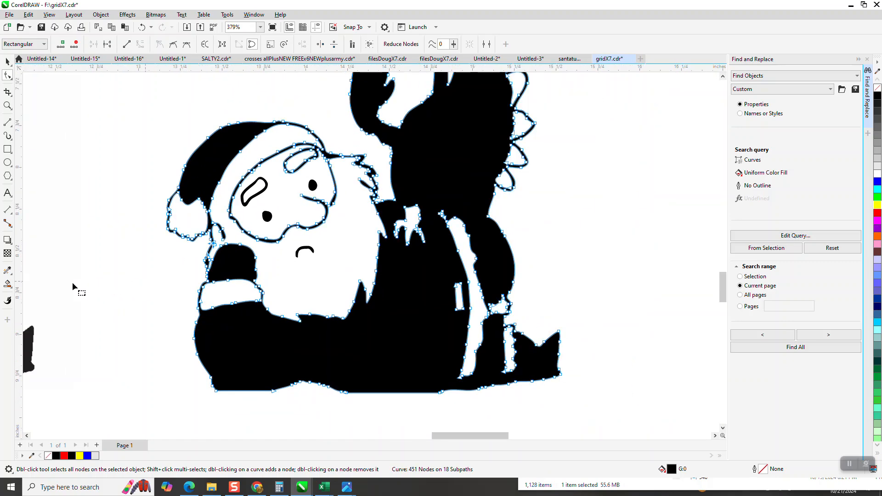
pyautogui.click(9, 287)
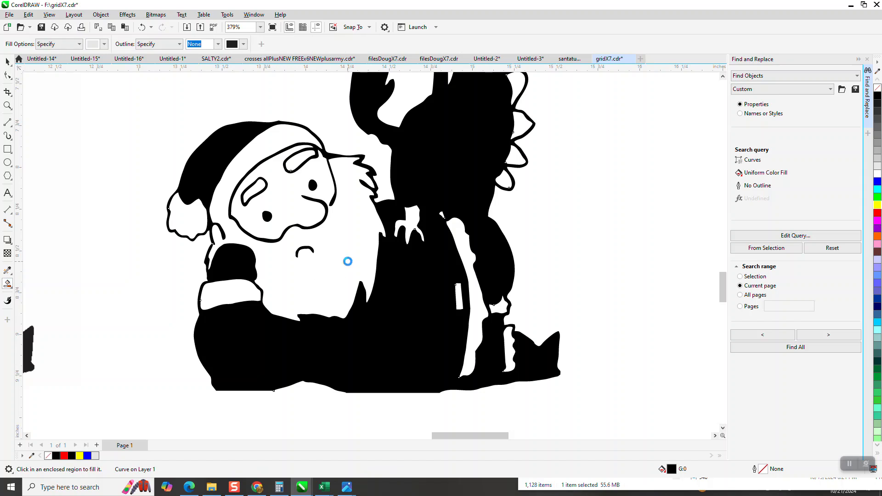
pyautogui.click(348, 262)
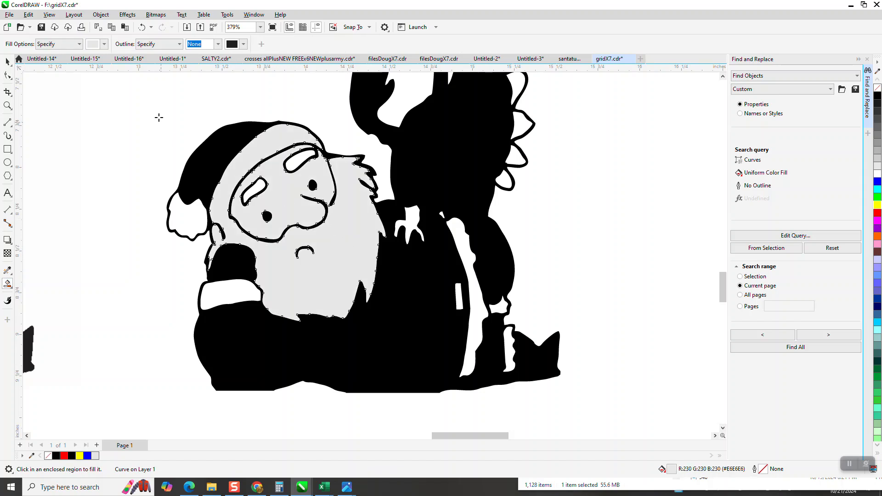
pyautogui.click(142, 28)
# Step: Select all pieces of the Santa and turkey trace with a selection box
pyautogui.scroll(-3, 303, 253)
pyautogui.click(8, 61)
pyautogui.click(375, 154)
pyautogui.moveTo(235, 101); pyautogui.dragTo(520, 382)
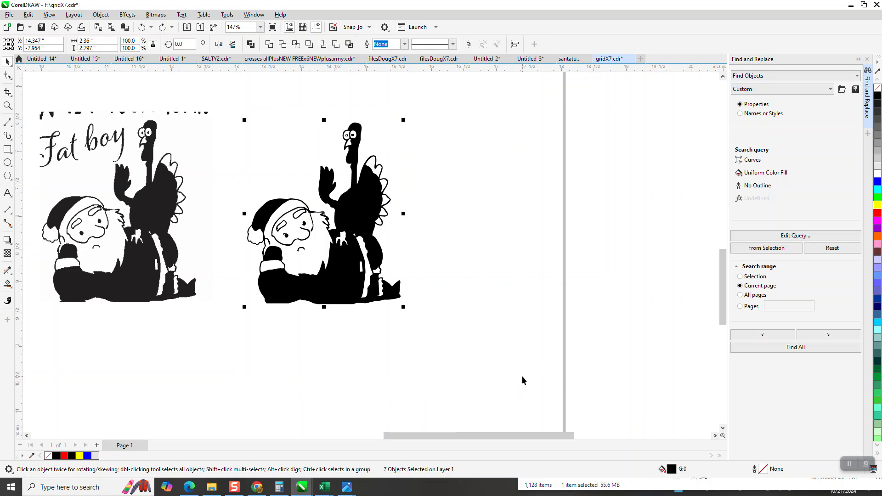